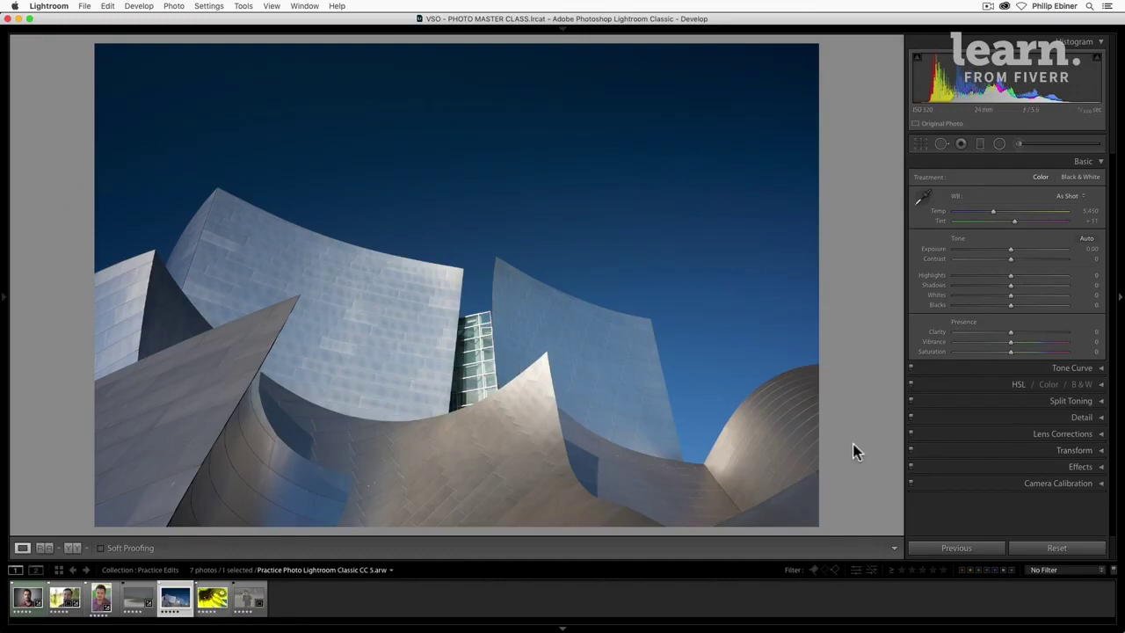
Set the overall saturation of the night road light-trail photo to +27, with the HSL section collapsed
{"action": "left_click", "coordinate": [1097, 390]}
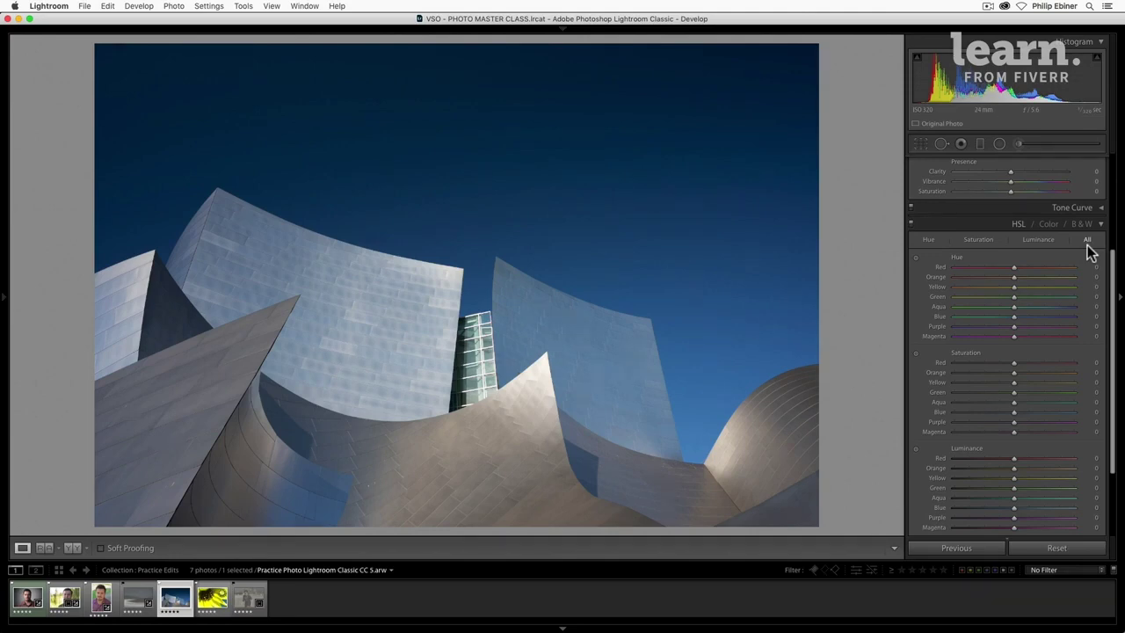
{"action": "left_click", "coordinate": [70, 603]}
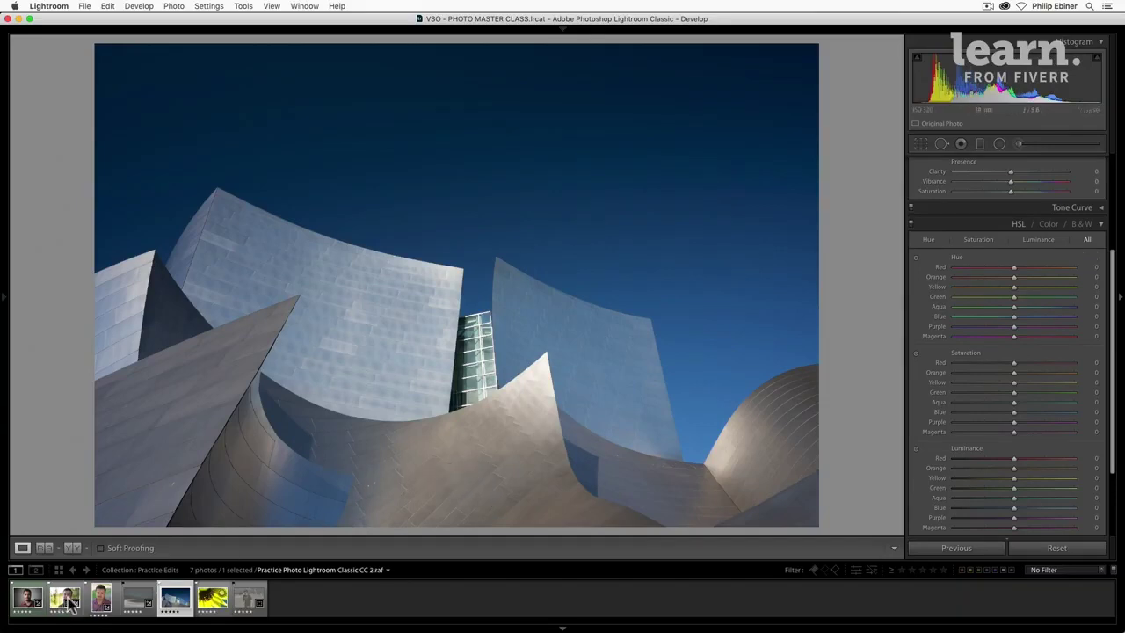
{"action": "left_click", "coordinate": [138, 598]}
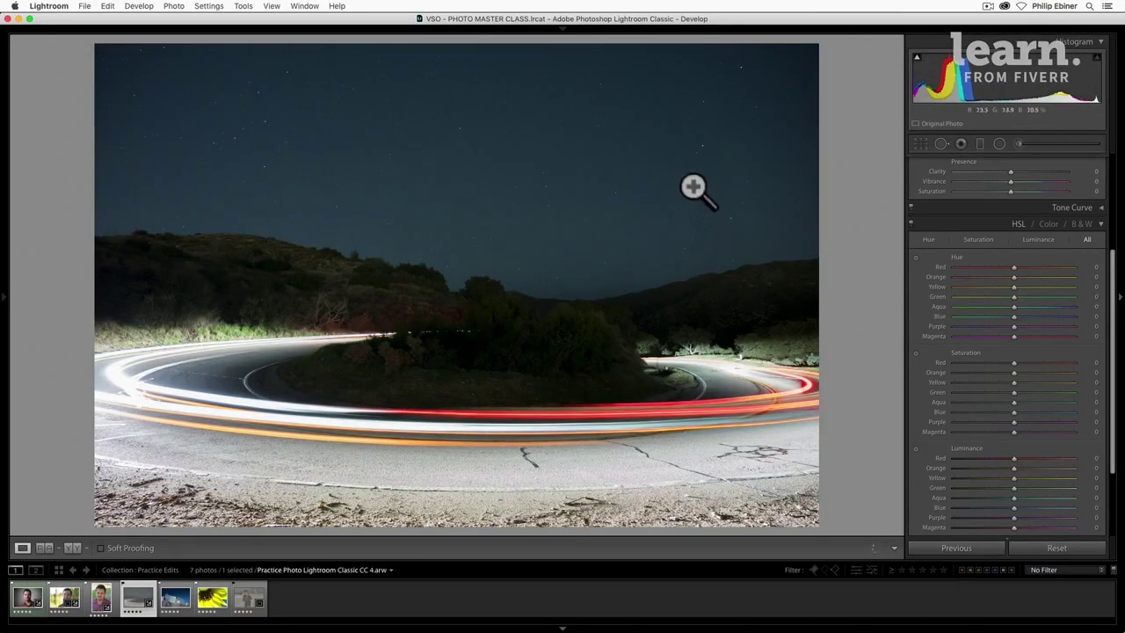
{"action": "left_click_drag", "start_coordinate": [1113, 261], "coordinate": [1118, 167]}
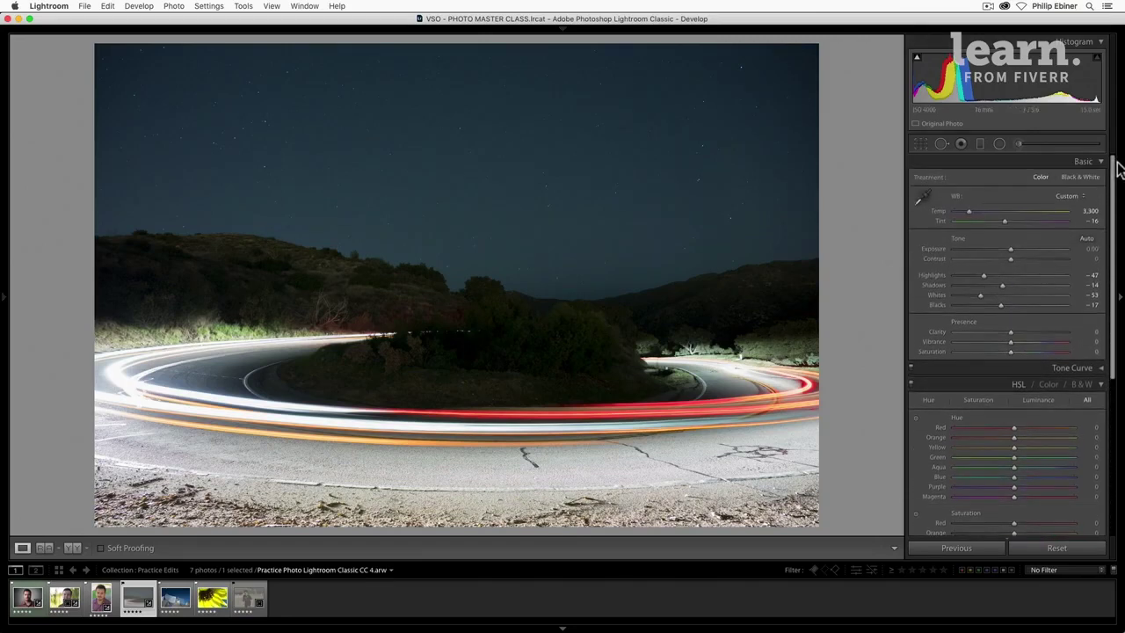
{"action": "left_click", "coordinate": [1102, 386]}
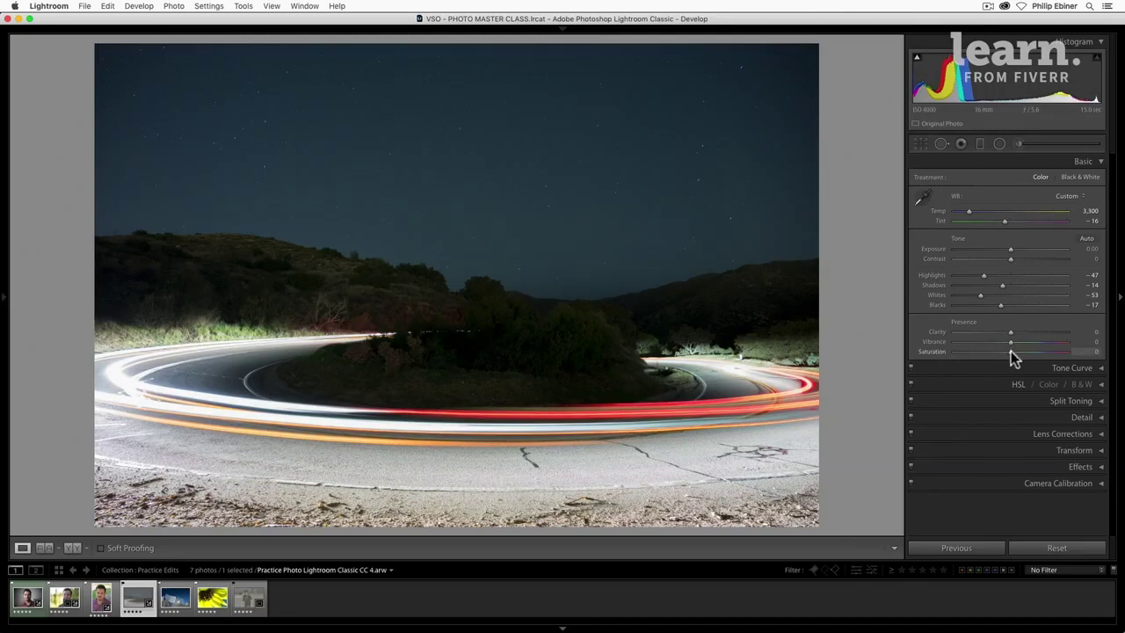
{"action": "left_click_drag", "start_coordinate": [1012, 352], "coordinate": [1057, 357]}
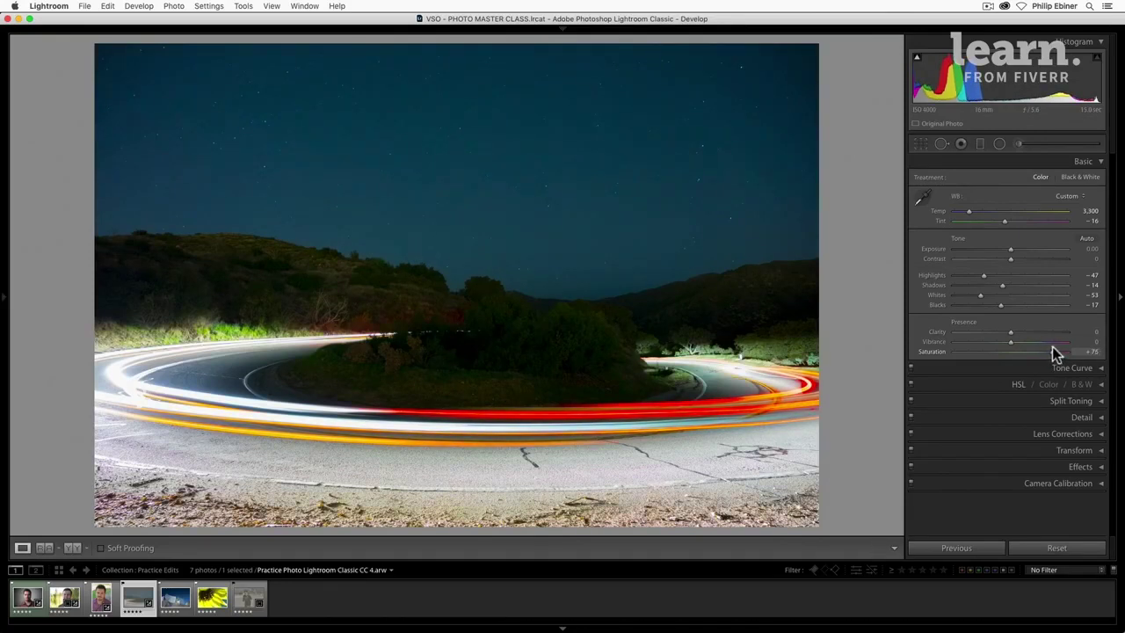
{"action": "left_click_drag", "start_coordinate": [1061, 350], "coordinate": [1026, 355]}
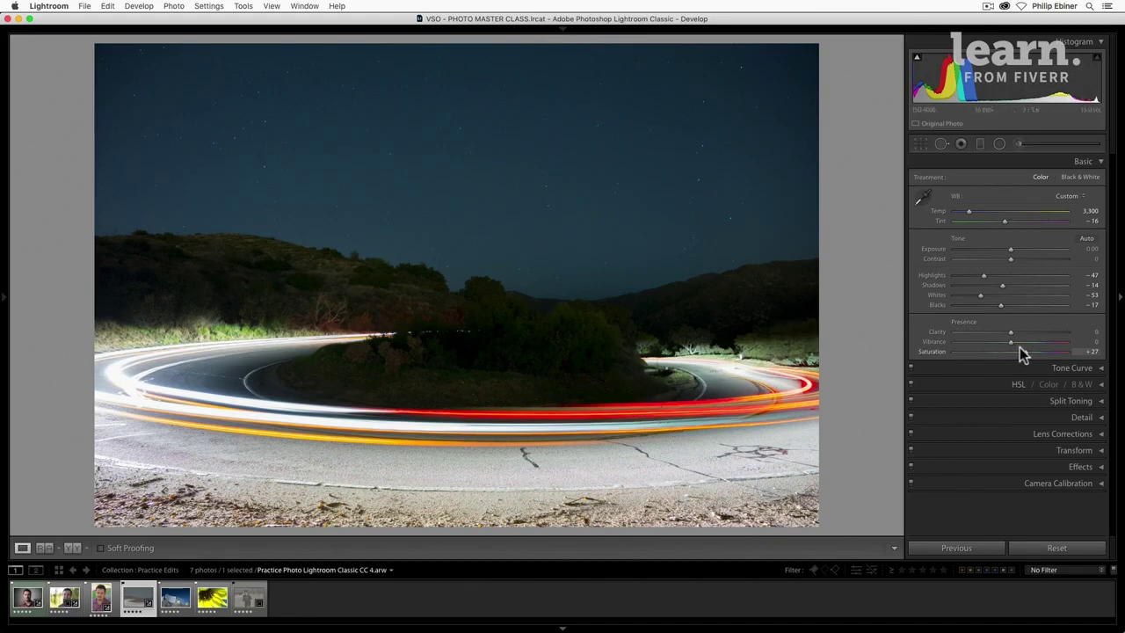
Try a higher saturation and a vibrance of +90 on the purple-shirt portrait, resetting each
{"action": "left_click", "coordinate": [100, 599]}
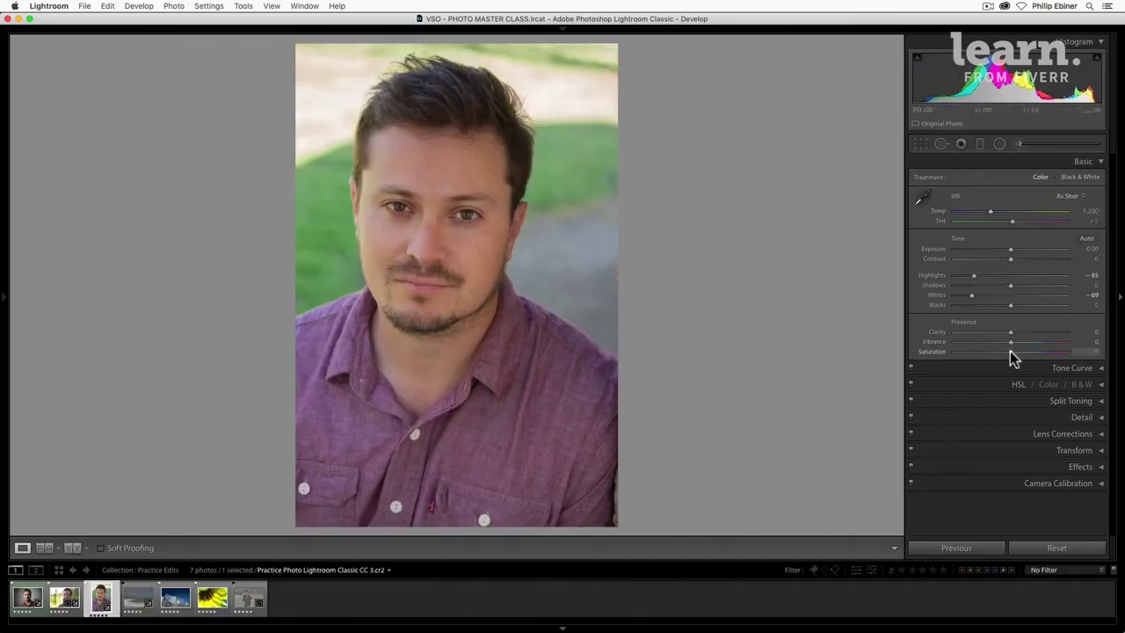
{"action": "mouse_move", "coordinate": [1014, 353]}
{"action": "left_mouse_down"}
{"action": "mouse_move", "coordinate": [1047, 354]}
{"action": "mouse_move", "coordinate": [1020, 353]}
{"action": "left_mouse_up"}
{"action": "double_click", "coordinate": [1020, 353]}
{"action": "left_click_drag", "start_coordinate": [1008, 340], "coordinate": [1025, 342]}
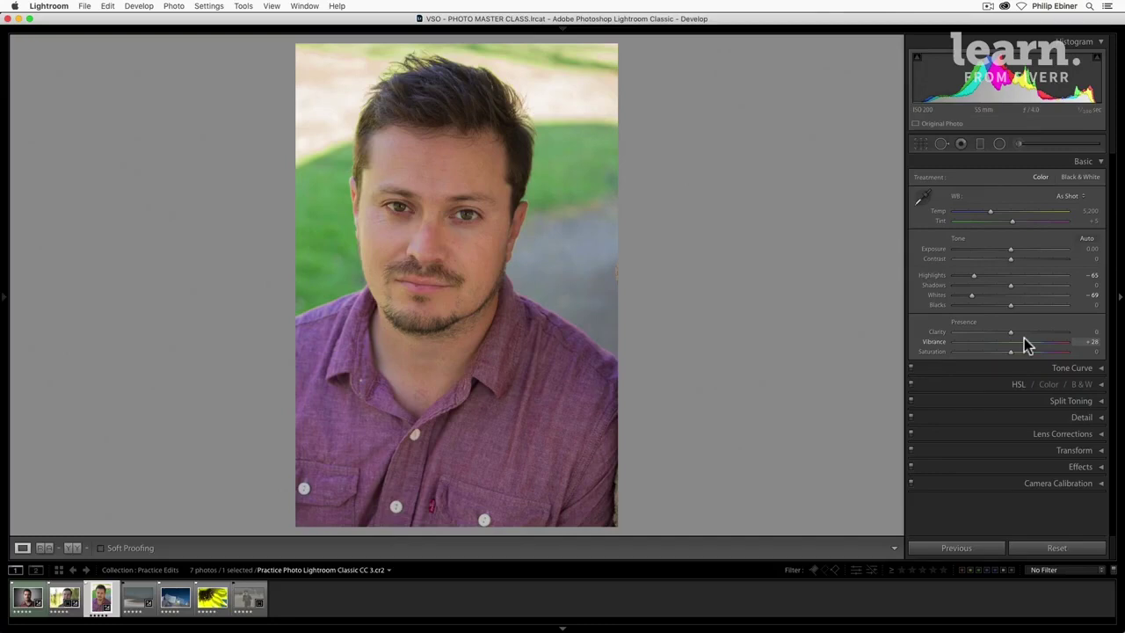
{"action": "left_click_drag", "start_coordinate": [1030, 346], "coordinate": [1061, 344]}
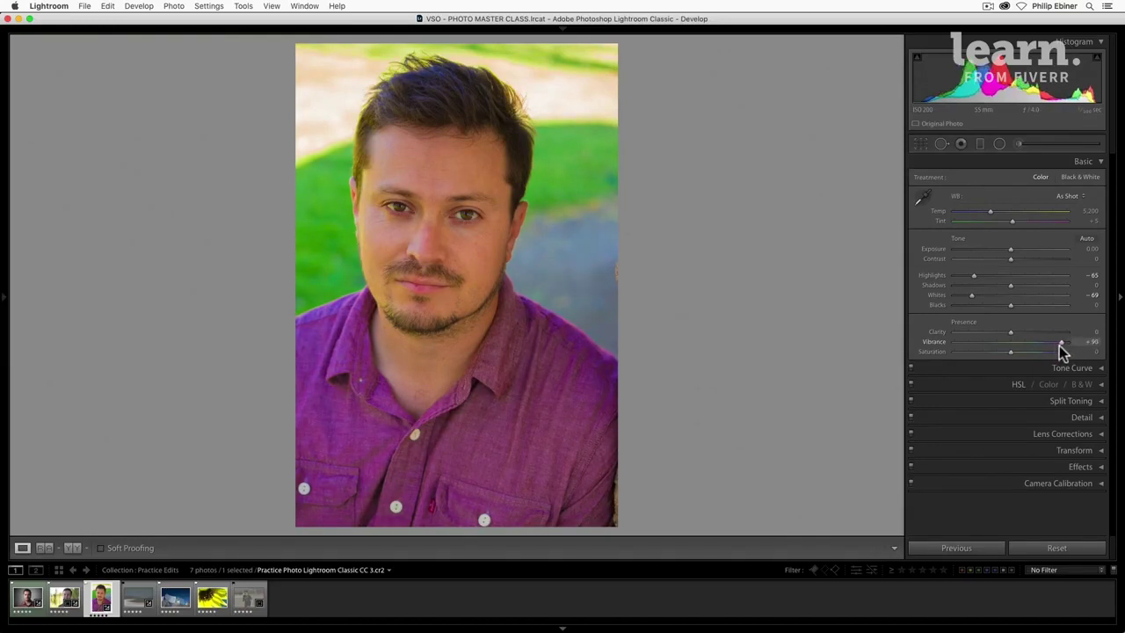
{"action": "double_click", "coordinate": [1061, 344]}
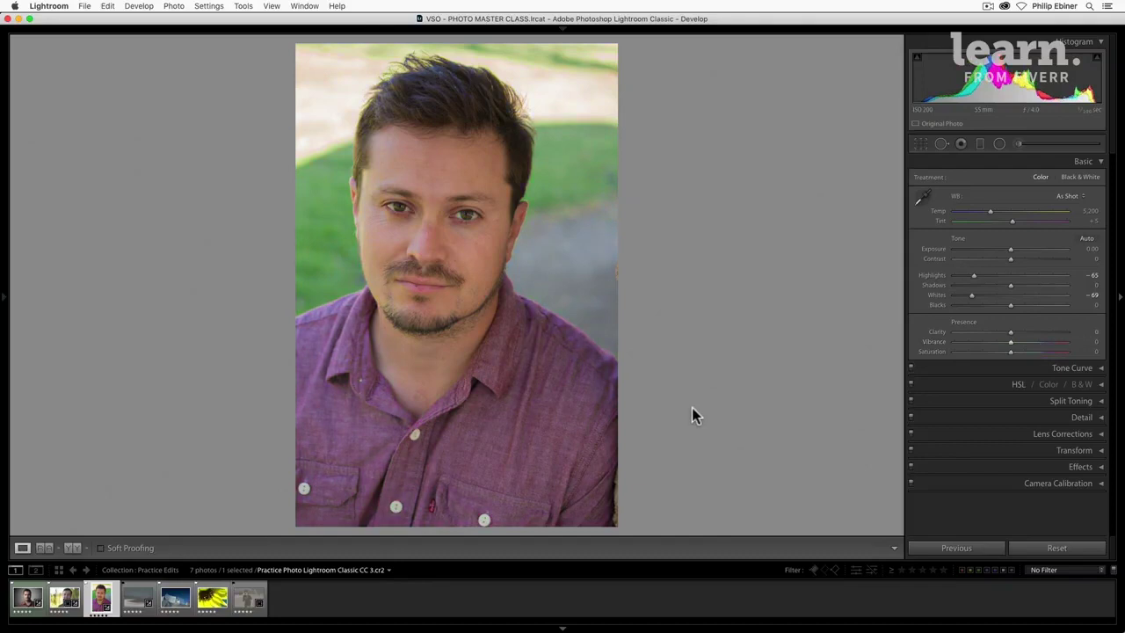
Test a saturation of +49 on the smiling man's portrait, reset it, and set the vibrance to +21
{"action": "left_click", "coordinate": [64, 598]}
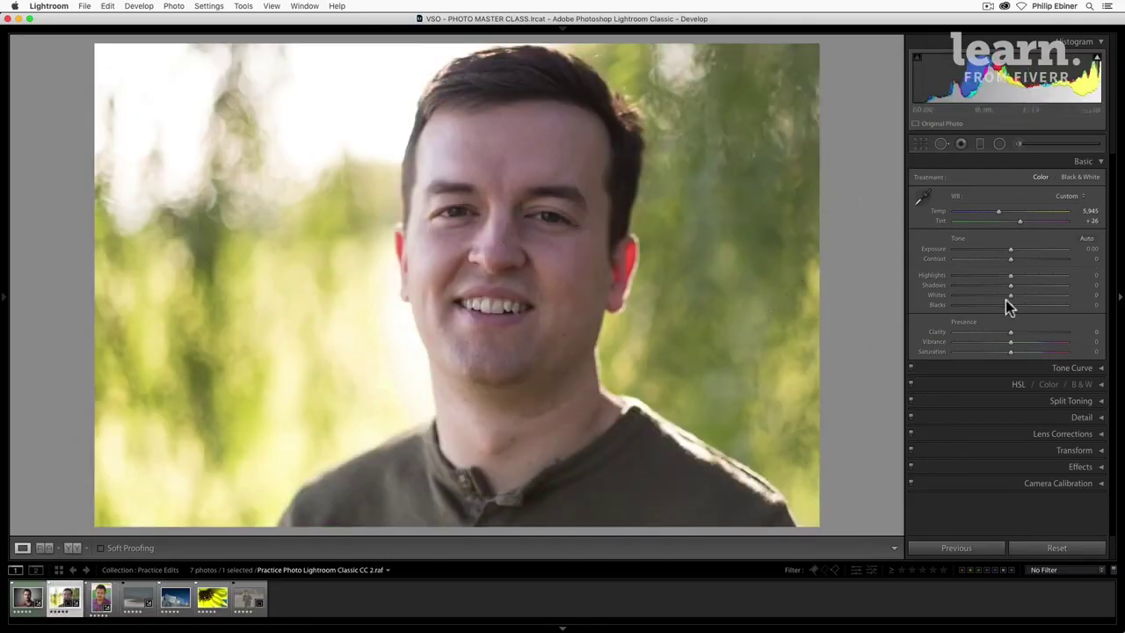
{"action": "left_click_drag", "start_coordinate": [1011, 350], "coordinate": [1039, 355]}
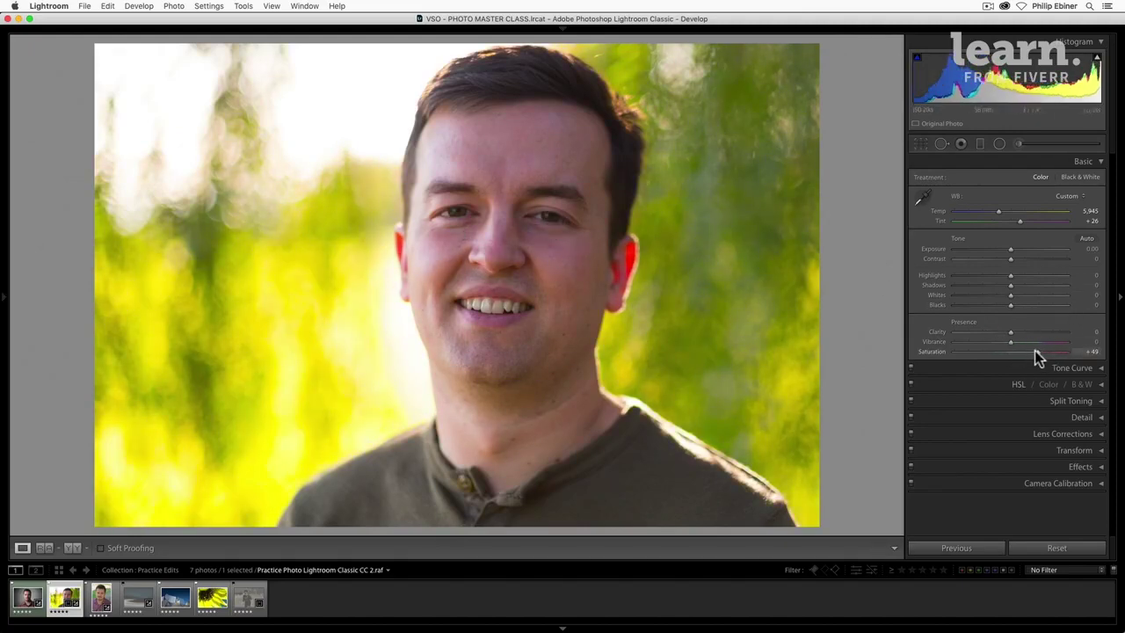
{"action": "double_click", "coordinate": [1038, 349]}
{"action": "left_click_drag", "start_coordinate": [1010, 341], "coordinate": [1034, 348]}
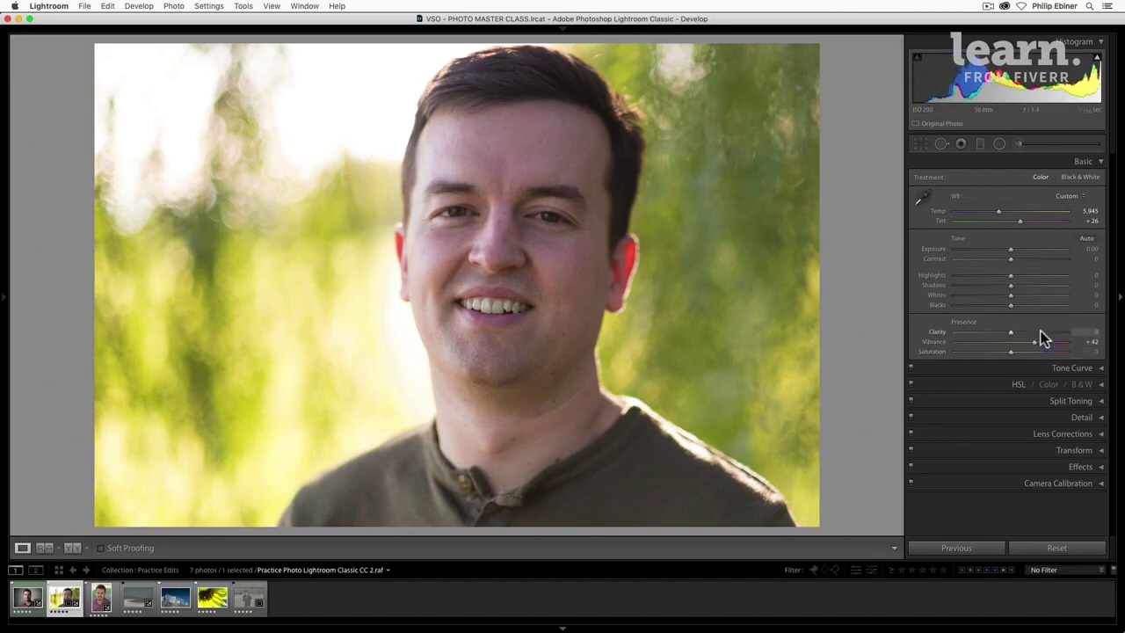
{"action": "left_click_drag", "start_coordinate": [1034, 342], "coordinate": [1021, 342]}
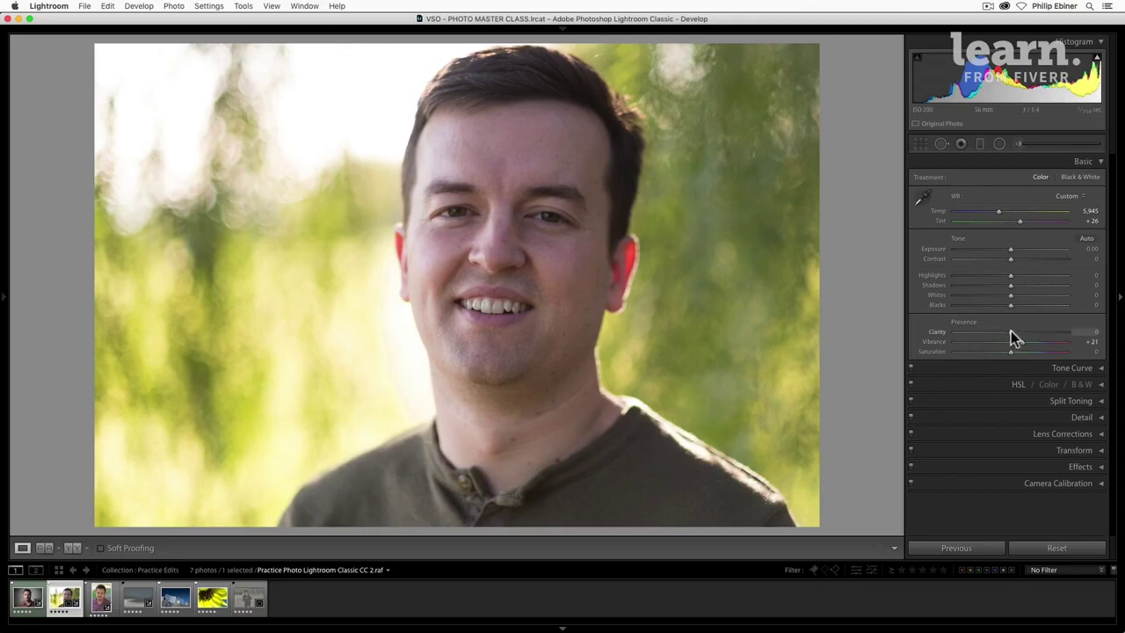
Try the clarity extremes of +100 and -100 on the smiling man's portrait and reset it
{"action": "left_click_drag", "start_coordinate": [1012, 332], "coordinate": [1108, 341]}
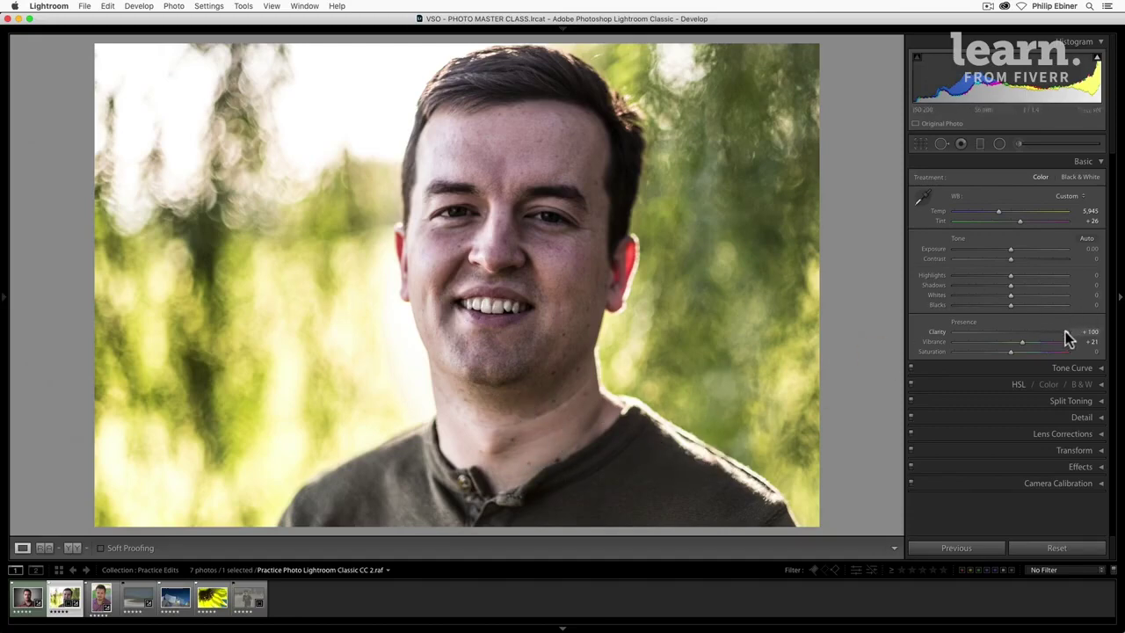
{"action": "left_click_drag", "start_coordinate": [1067, 333], "coordinate": [929, 334]}
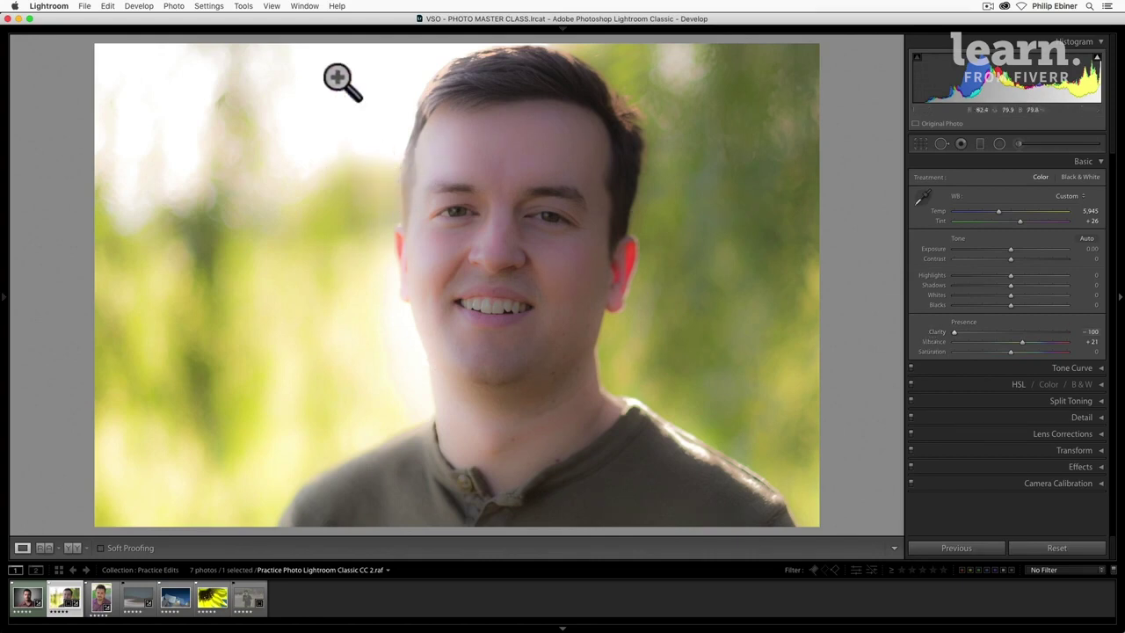
{"action": "double_click", "coordinate": [954, 332]}
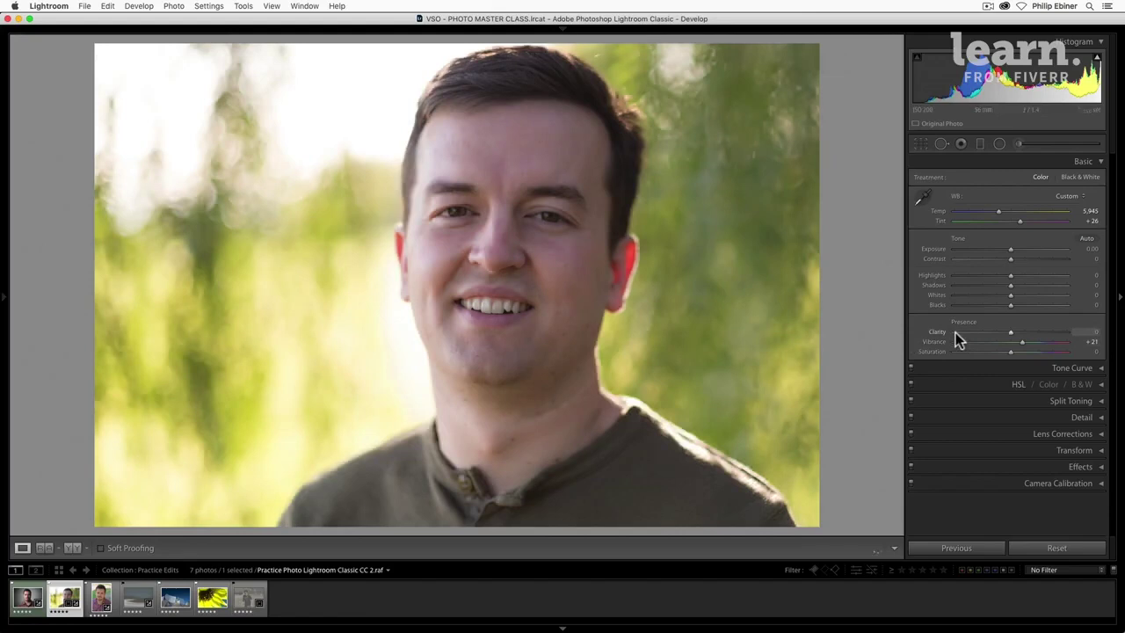
Try changing clarity and lowering saturation to -100 on the night road photo, and undo the desaturation
{"action": "left_click", "coordinate": [138, 597]}
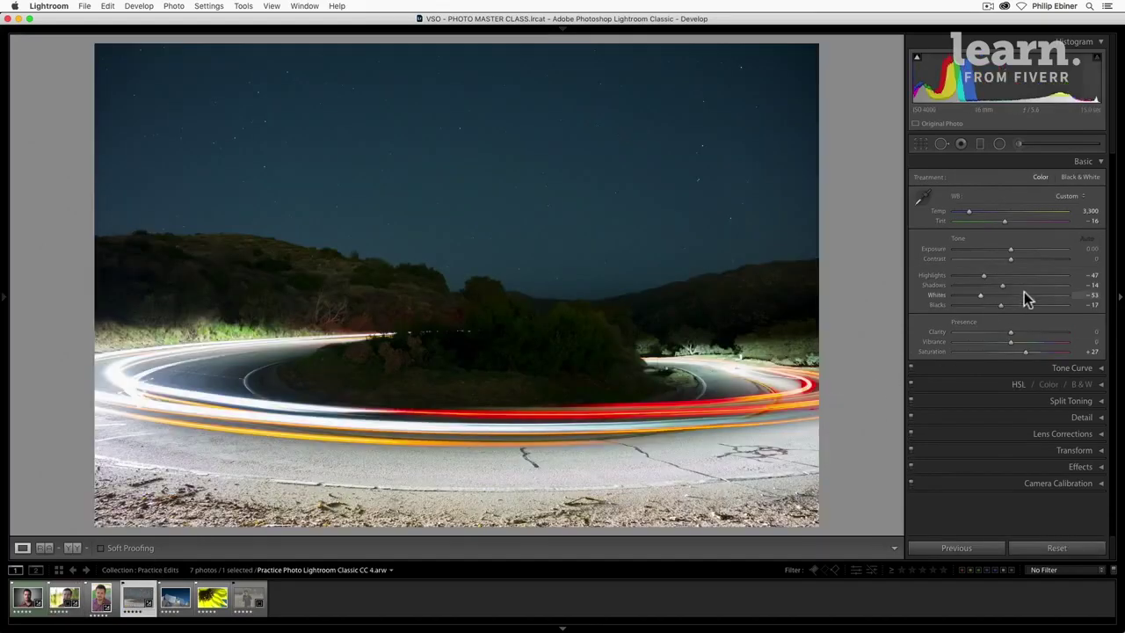
{"action": "mouse_move", "coordinate": [1011, 331]}
{"action": "left_mouse_down"}
{"action": "mouse_move", "coordinate": [1091, 335]}
{"action": "mouse_move", "coordinate": [1001, 332]}
{"action": "left_mouse_up"}
{"action": "left_click_drag", "start_coordinate": [1019, 355], "coordinate": [929, 352]}
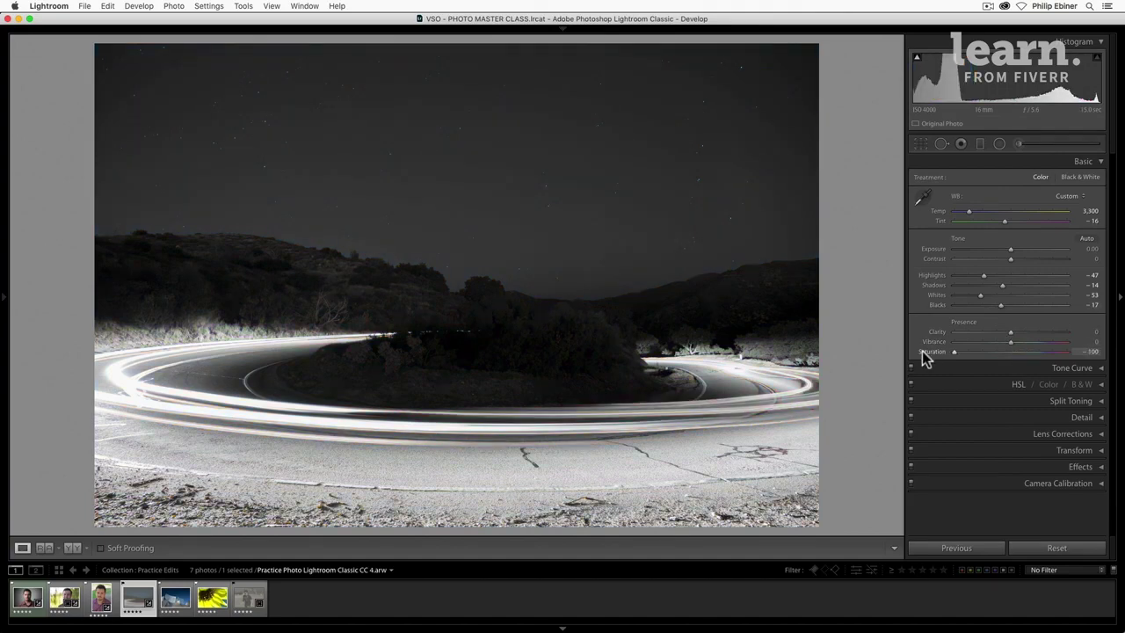
{"action": "key", "text": "super+z"}
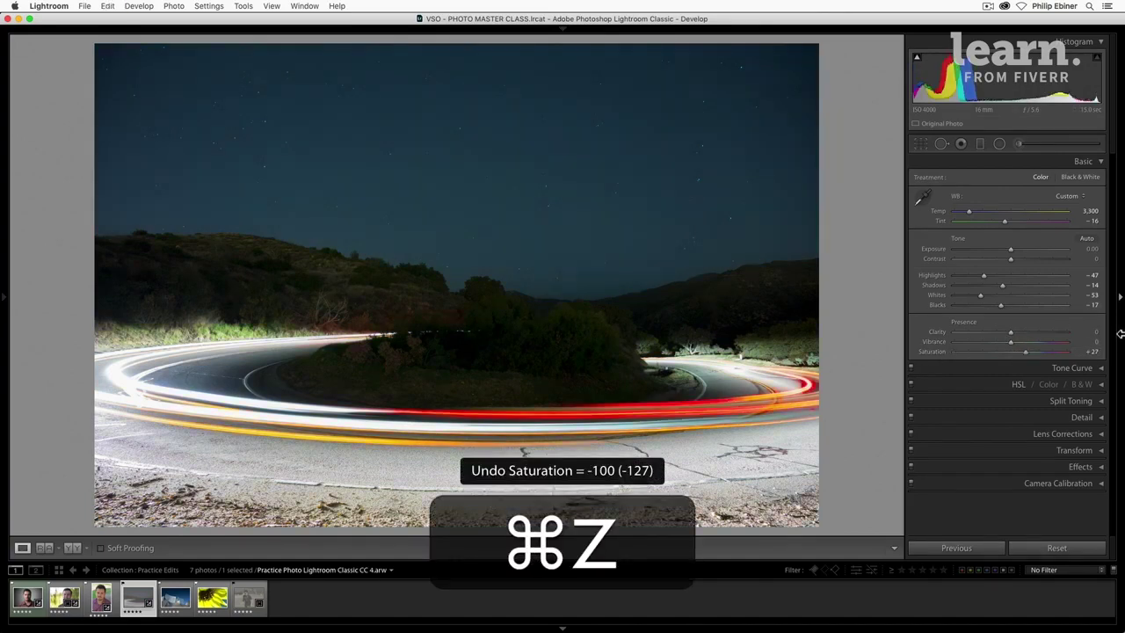
Examine the HSL controls of the night road photo: hue, saturation, luminance and the combined view
{"action": "left_click", "coordinate": [1099, 384]}
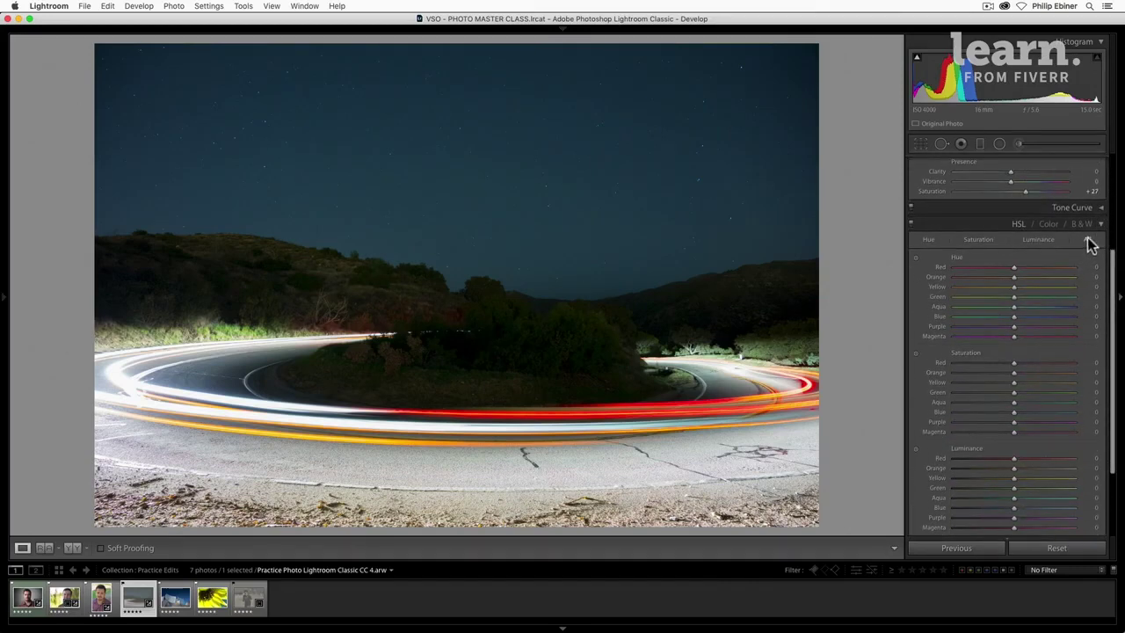
{"action": "scroll", "coordinate": [914, 241], "scroll_direction": "down", "scroll_amount": 1}
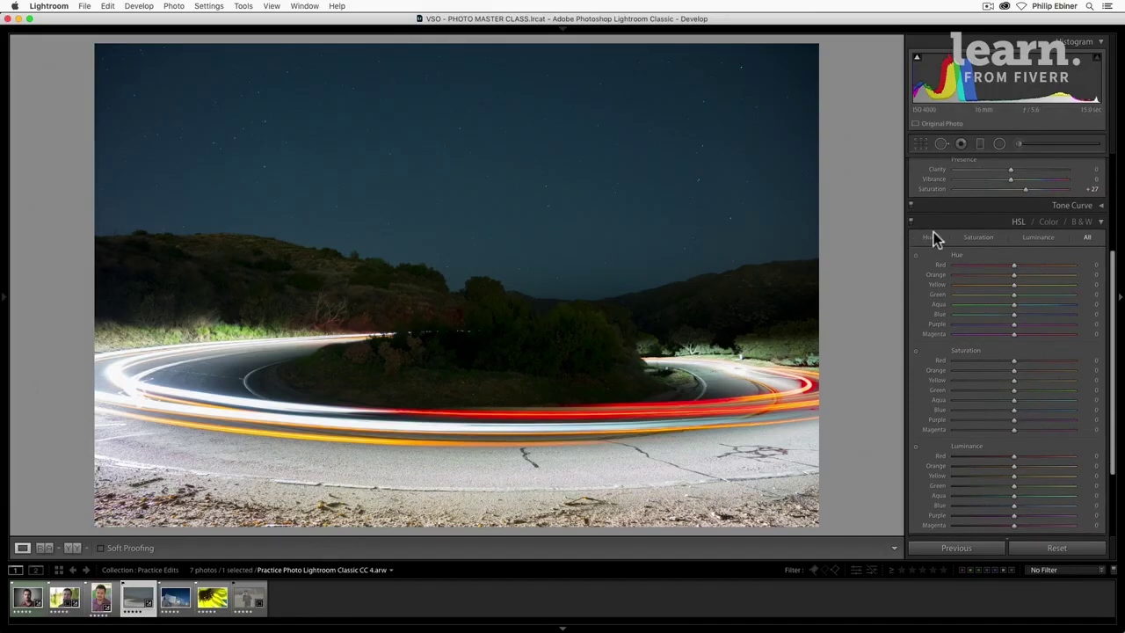
{"action": "left_click", "coordinate": [930, 237]}
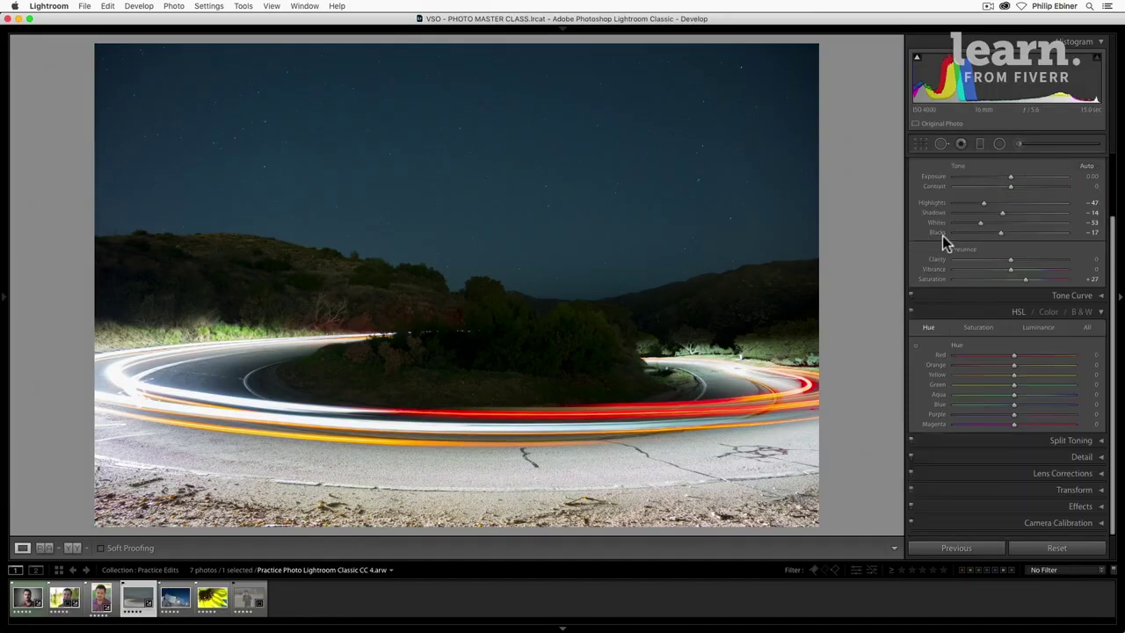
{"action": "left_click", "coordinate": [970, 327]}
{"action": "left_click", "coordinate": [1045, 327]}
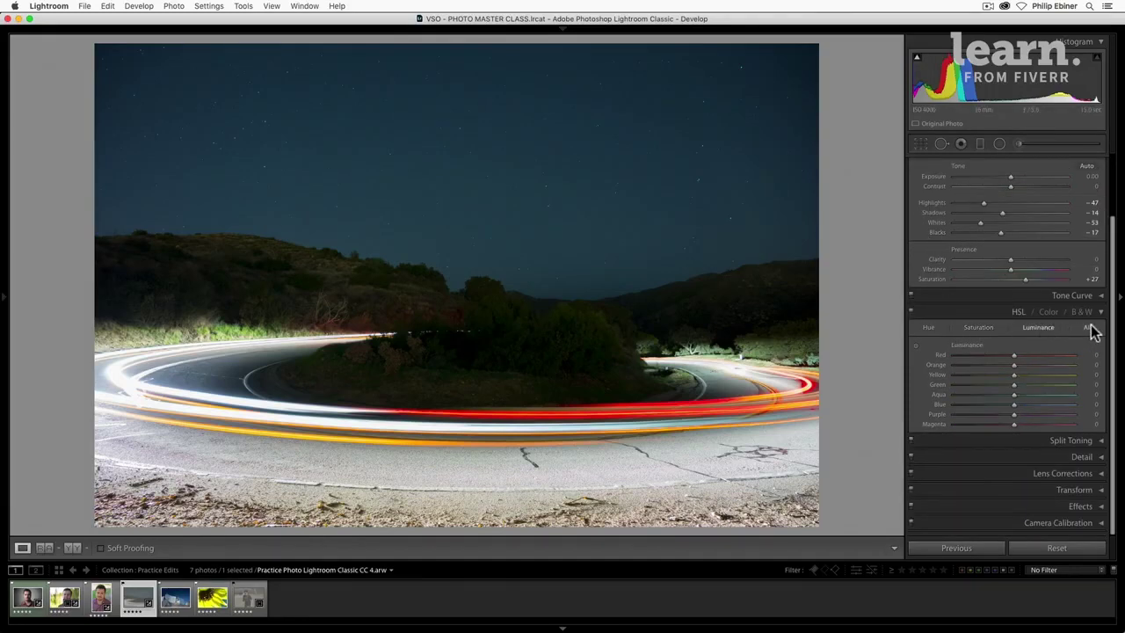
{"action": "left_click", "coordinate": [1089, 327]}
{"action": "left_click", "coordinate": [929, 327]}
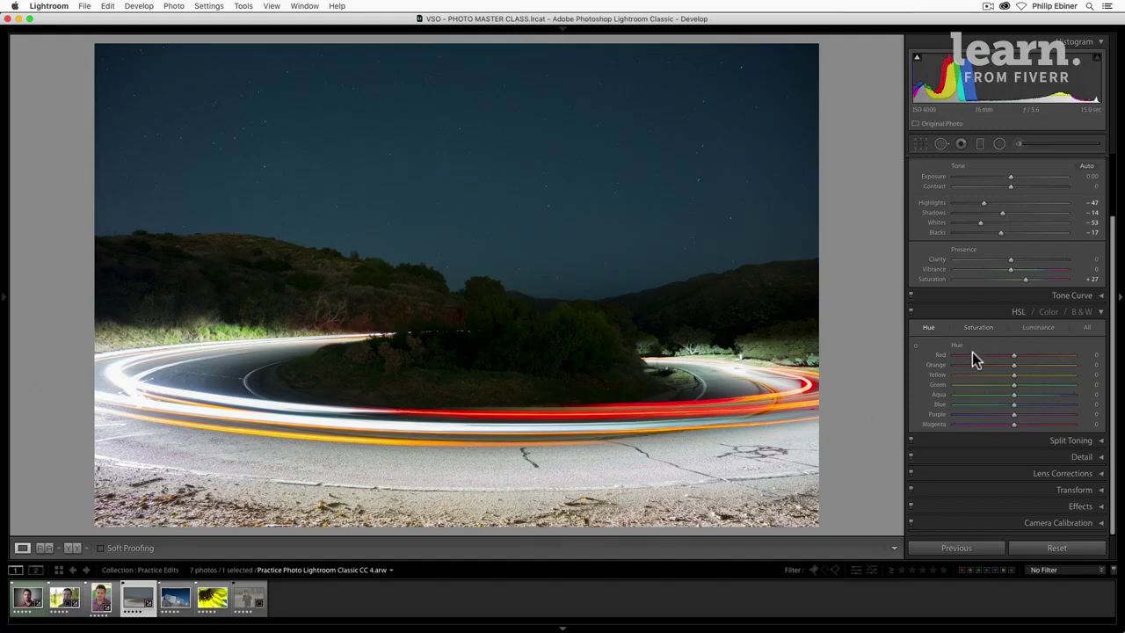
Try shifting the hue of the yellows and aquas in the yellow flower photo
{"action": "left_click", "coordinate": [209, 604]}
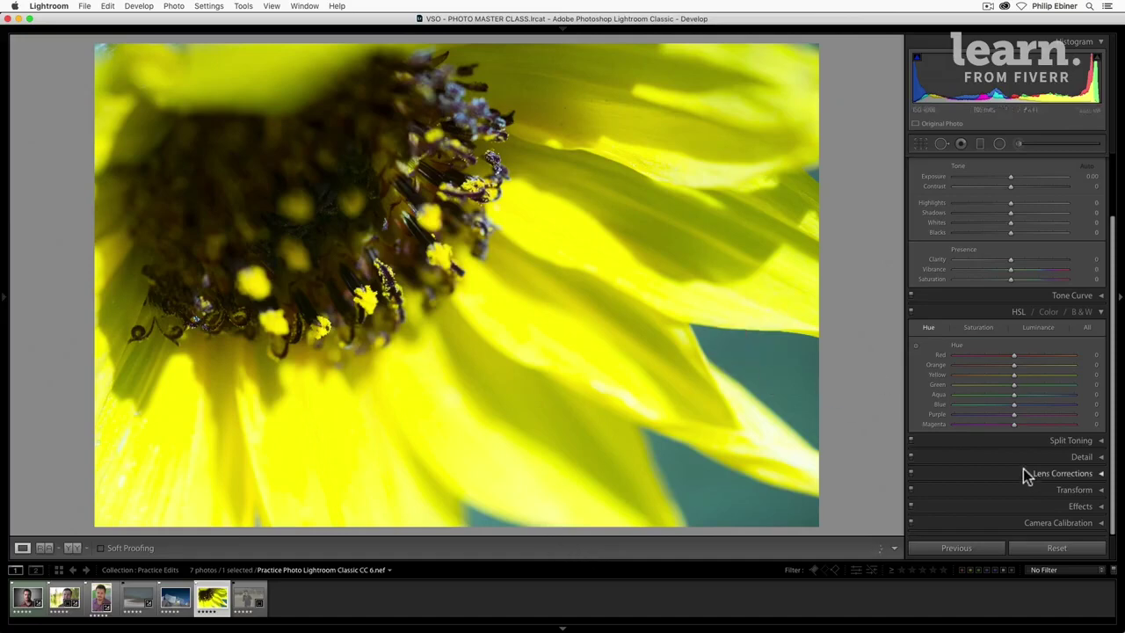
{"action": "mouse_move", "coordinate": [1012, 375]}
{"action": "left_mouse_down"}
{"action": "mouse_move", "coordinate": [1087, 377]}
{"action": "mouse_move", "coordinate": [911, 385]}
{"action": "mouse_move", "coordinate": [1087, 384]}
{"action": "mouse_move", "coordinate": [929, 374]}
{"action": "mouse_move", "coordinate": [1015, 384]}
{"action": "left_mouse_up"}
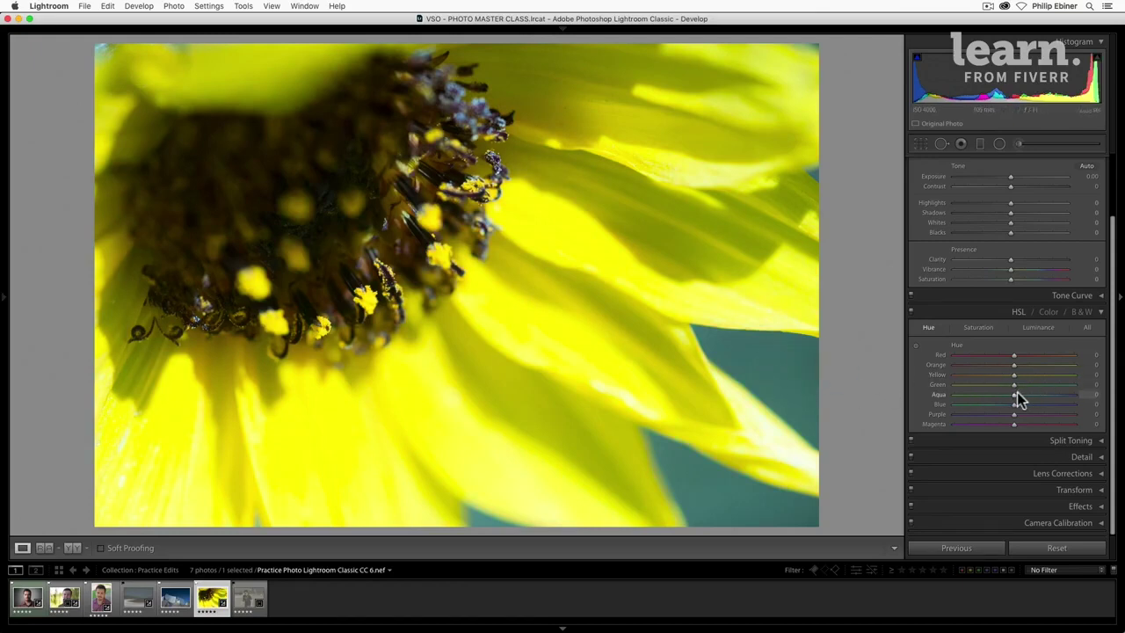
{"action": "mouse_move", "coordinate": [1014, 393]}
{"action": "left_mouse_down"}
{"action": "mouse_move", "coordinate": [1113, 395]}
{"action": "mouse_move", "coordinate": [894, 380]}
{"action": "mouse_move", "coordinate": [1018, 387]}
{"action": "mouse_move", "coordinate": [1020, 398]}
{"action": "left_mouse_up"}
Try removing the yellow saturation from the flower photo, reset it, and test the yellow luminance
{"action": "left_click", "coordinate": [977, 328]}
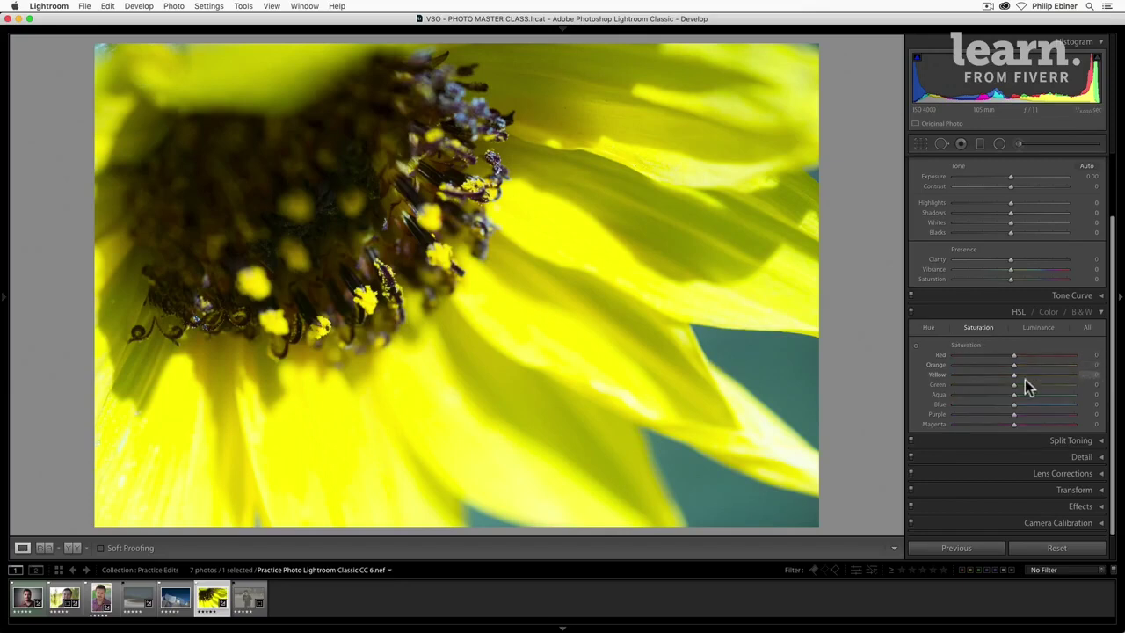
{"action": "left_click_drag", "start_coordinate": [1014, 374], "coordinate": [888, 373]}
{"action": "double_click", "coordinate": [953, 373]}
{"action": "left_click", "coordinate": [1045, 325]}
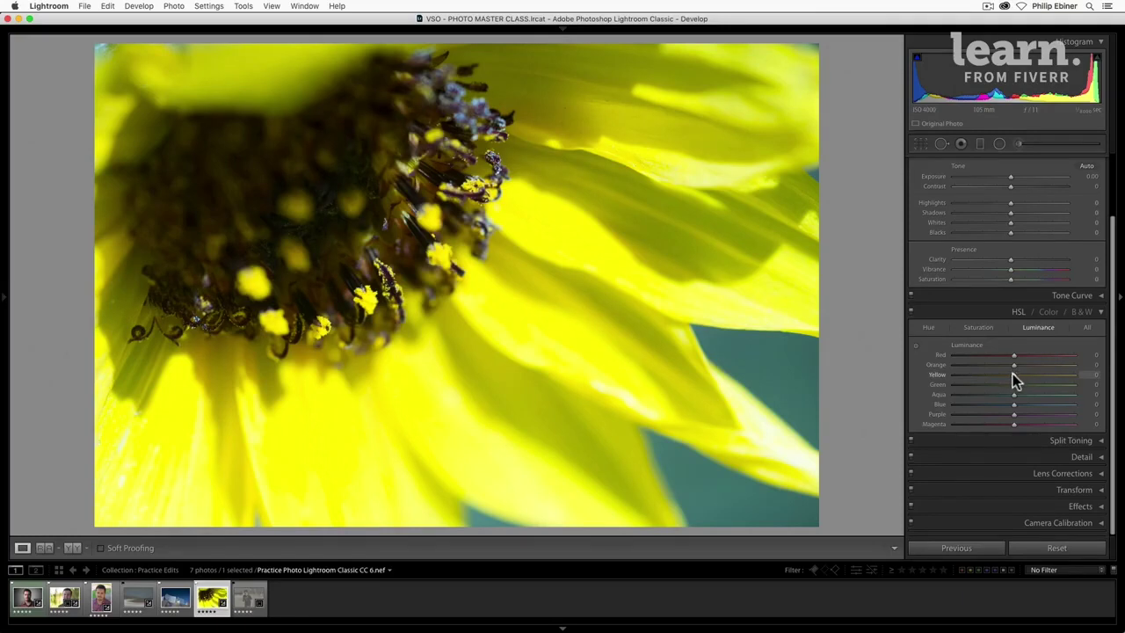
{"action": "mouse_move", "coordinate": [1016, 378]}
{"action": "left_mouse_down"}
{"action": "mouse_move", "coordinate": [937, 375]}
{"action": "mouse_move", "coordinate": [1105, 378]}
{"action": "mouse_move", "coordinate": [1090, 388]}
{"action": "mouse_move", "coordinate": [1017, 383]}
{"action": "mouse_move", "coordinate": [1015, 371]}
{"action": "left_mouse_up"}
Lower the saturation of only the greens in the purple-shirt portrait to -92
{"action": "left_click", "coordinate": [101, 600]}
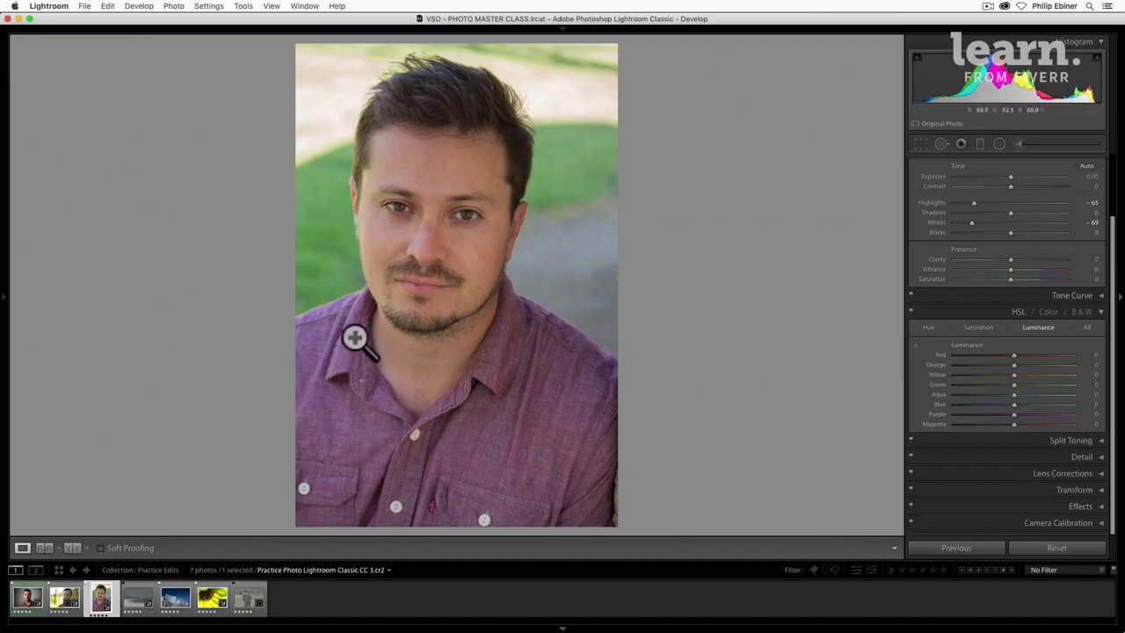
{"action": "left_click", "coordinate": [978, 327]}
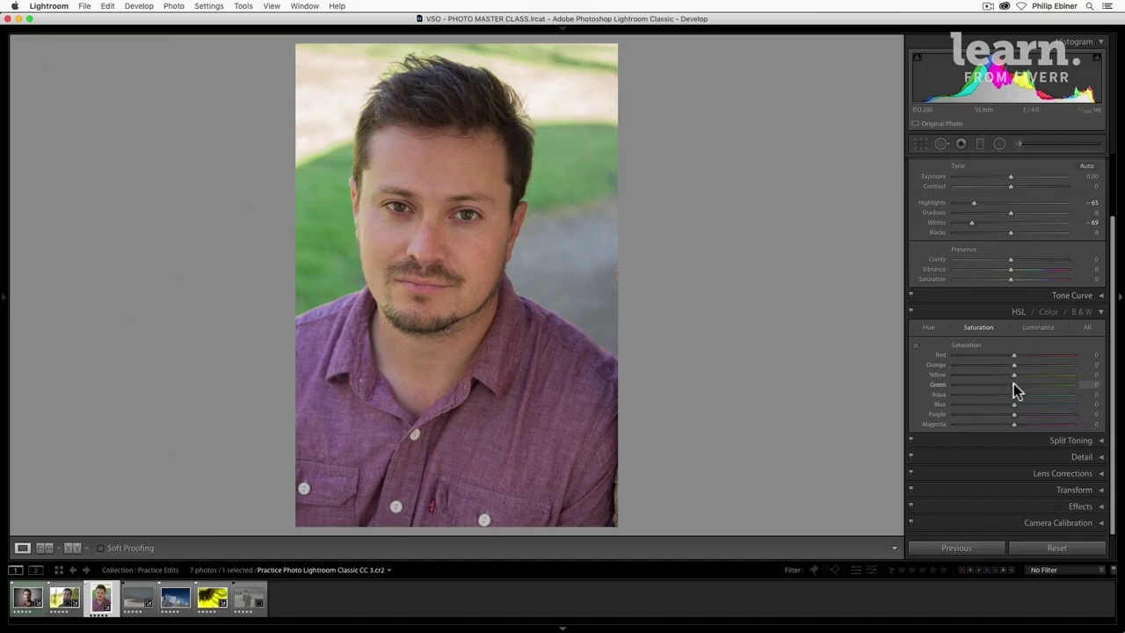
{"action": "left_click_drag", "start_coordinate": [1012, 384], "coordinate": [954, 385]}
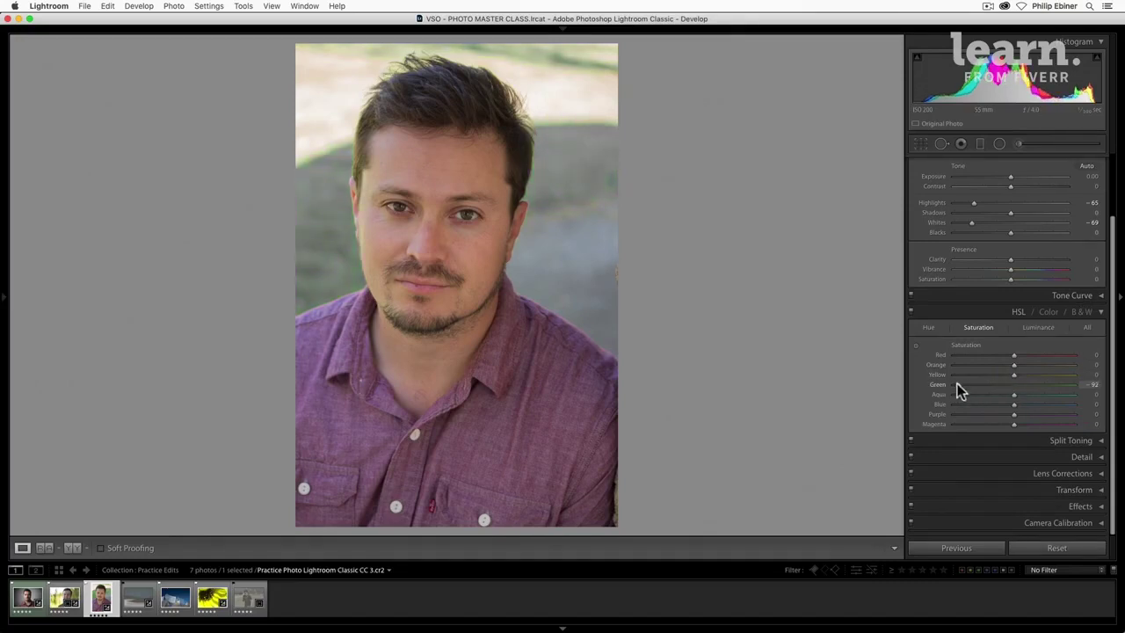
Try a red saturation of +82 on the purple-shirt portrait, reset it, and test a higher magenta saturation
{"action": "left_click_drag", "start_coordinate": [1015, 355], "coordinate": [1043, 356]}
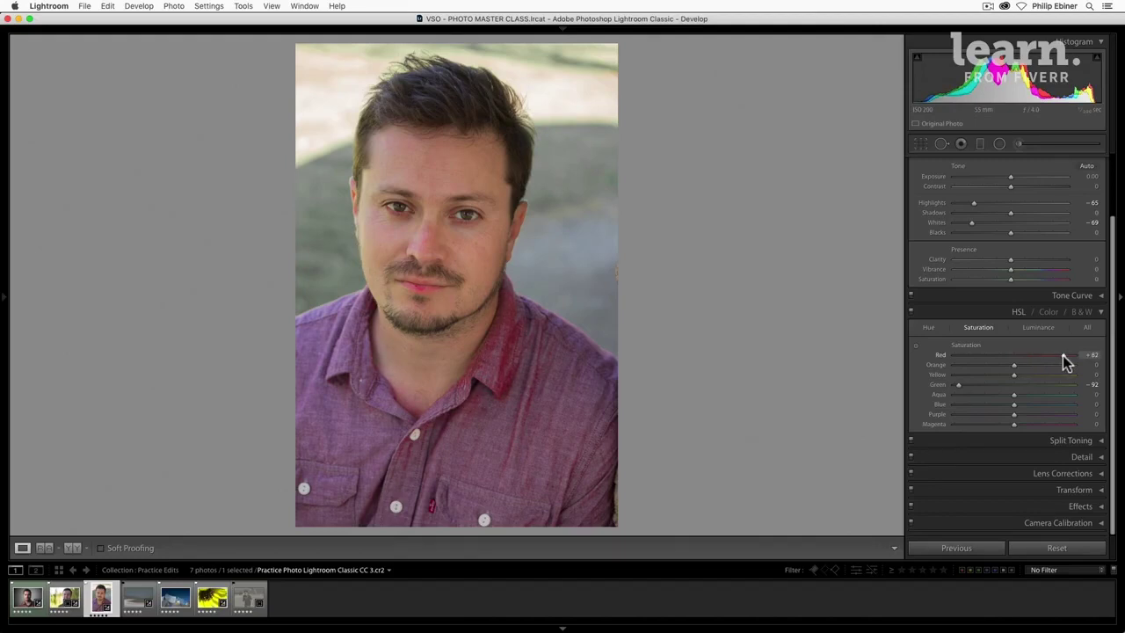
{"action": "double_click", "coordinate": [1062, 355]}
{"action": "left_click_drag", "start_coordinate": [1015, 424], "coordinate": [1044, 424]}
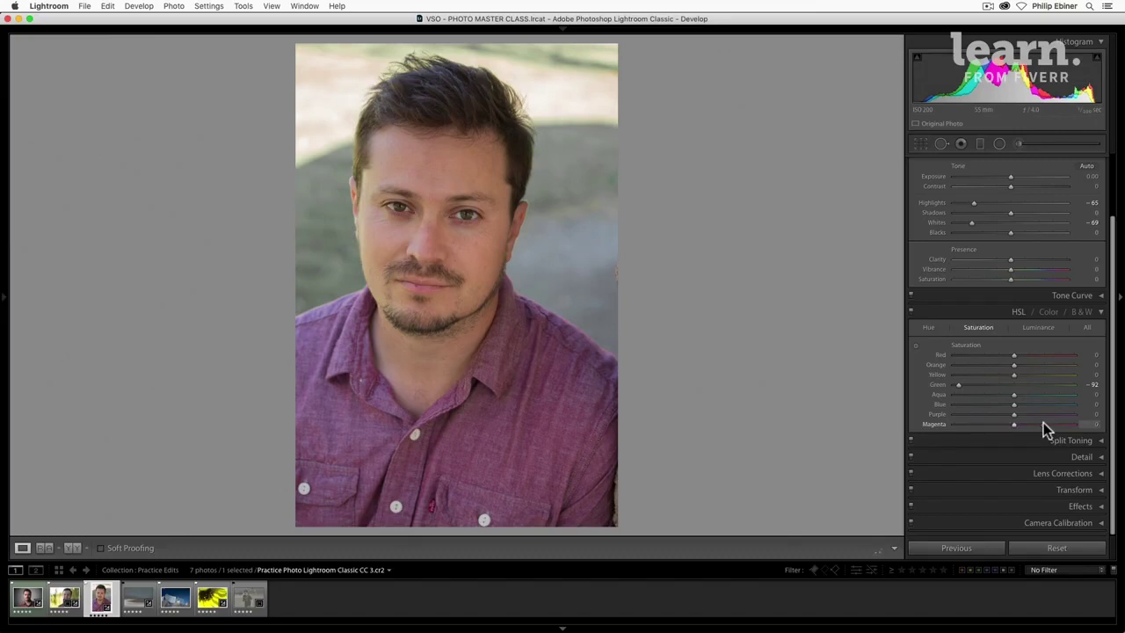
Reset the magenta and green saturation of the purple-shirt portrait to 0
{"action": "double_click", "coordinate": [1044, 423]}
{"action": "double_click", "coordinate": [958, 384]}
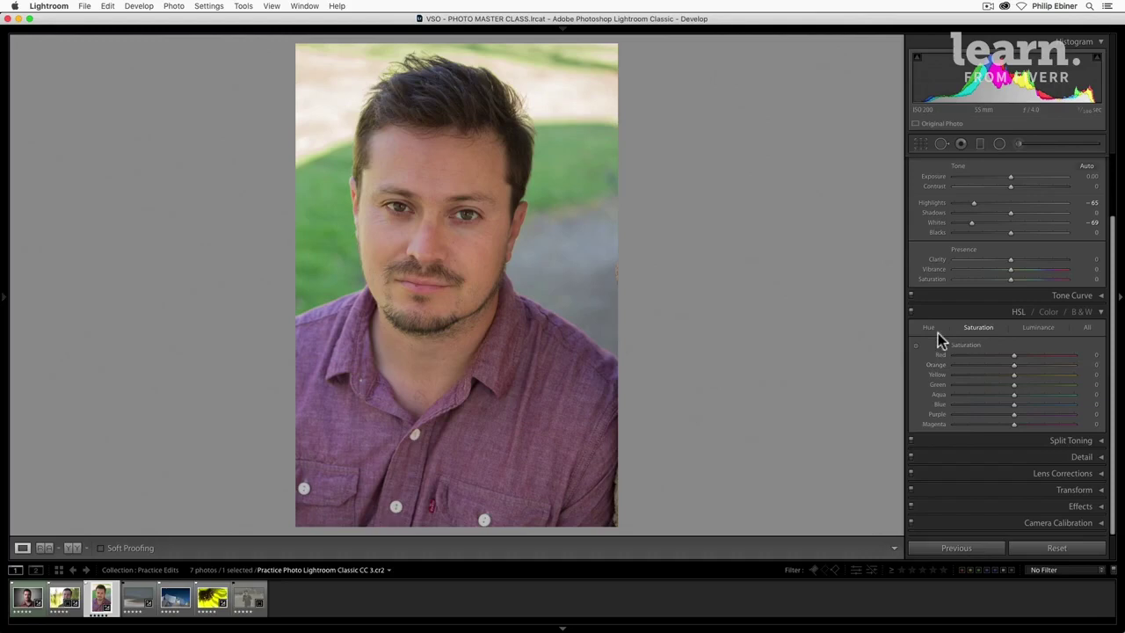
{"action": "left_click", "coordinate": [1031, 332]}
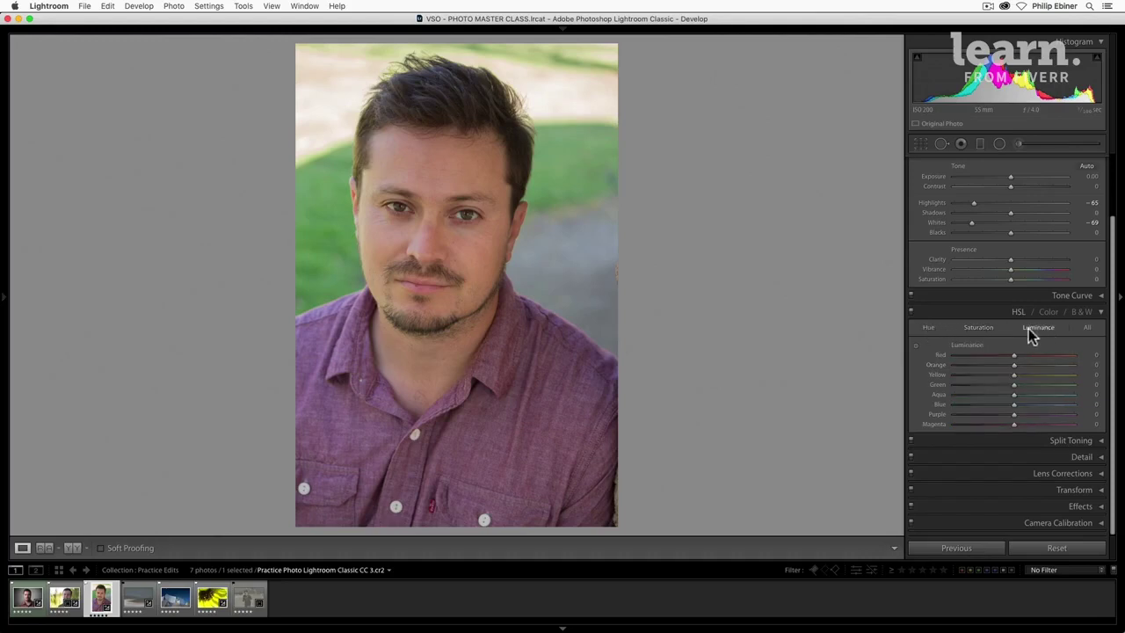
{"action": "left_click", "coordinate": [976, 331]}
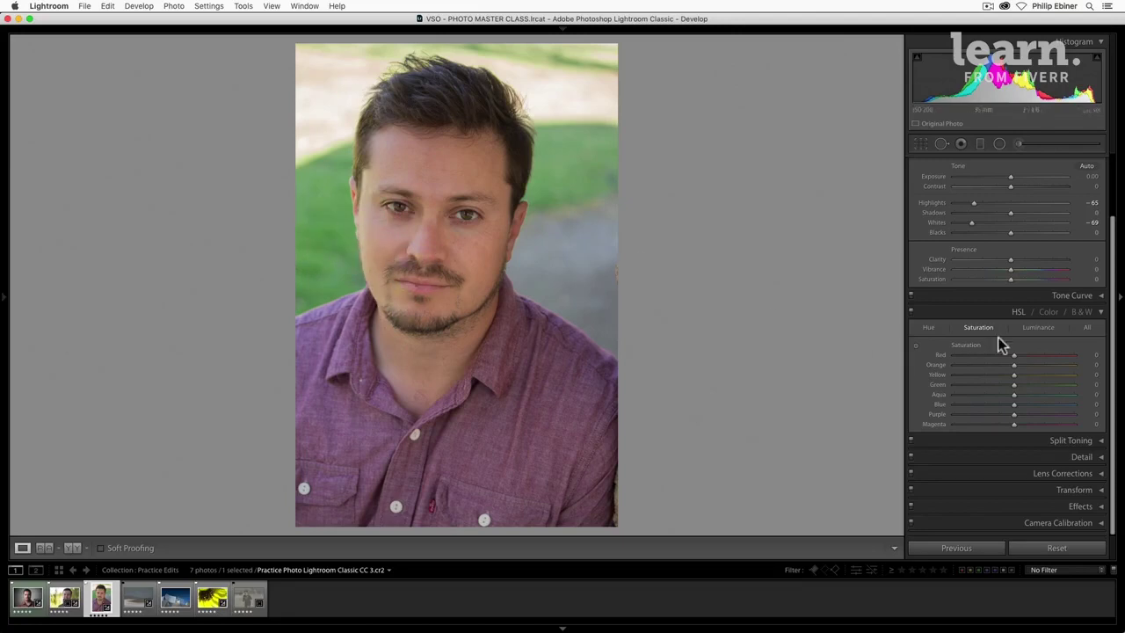
Desaturate the grass behind the man with the targeted adjustment tool, bringing green saturation to -100 and aqua to -30
{"action": "left_click", "coordinate": [916, 349]}
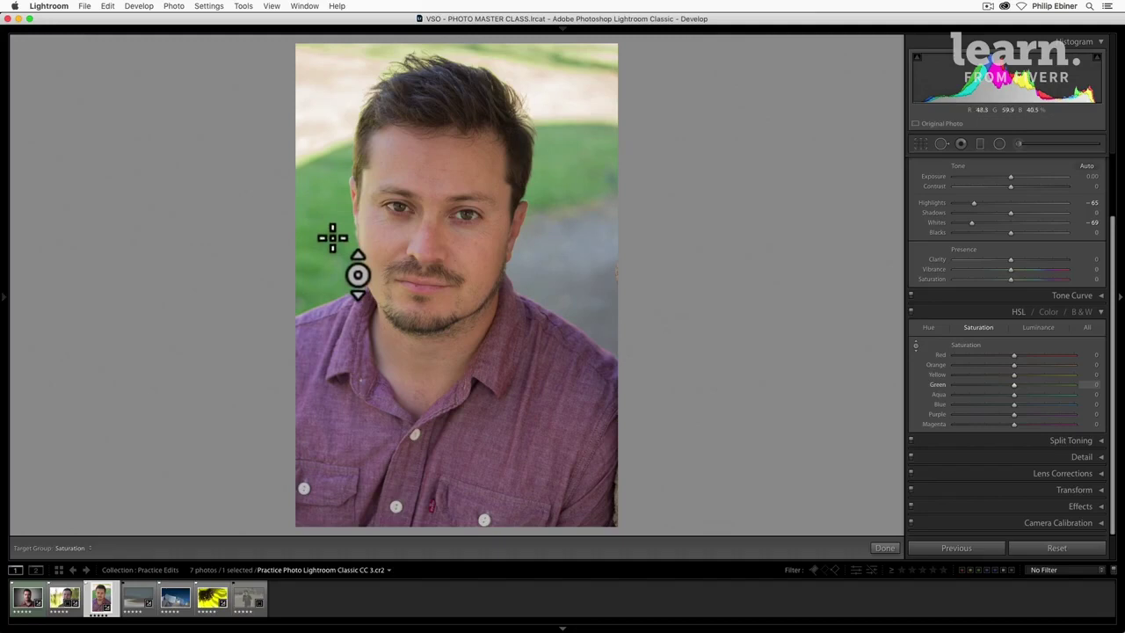
{"action": "left_click_drag", "start_coordinate": [310, 232], "coordinate": [310, 149]}
{"action": "left_click_drag", "start_coordinate": [310, 264], "coordinate": [311, 158]}
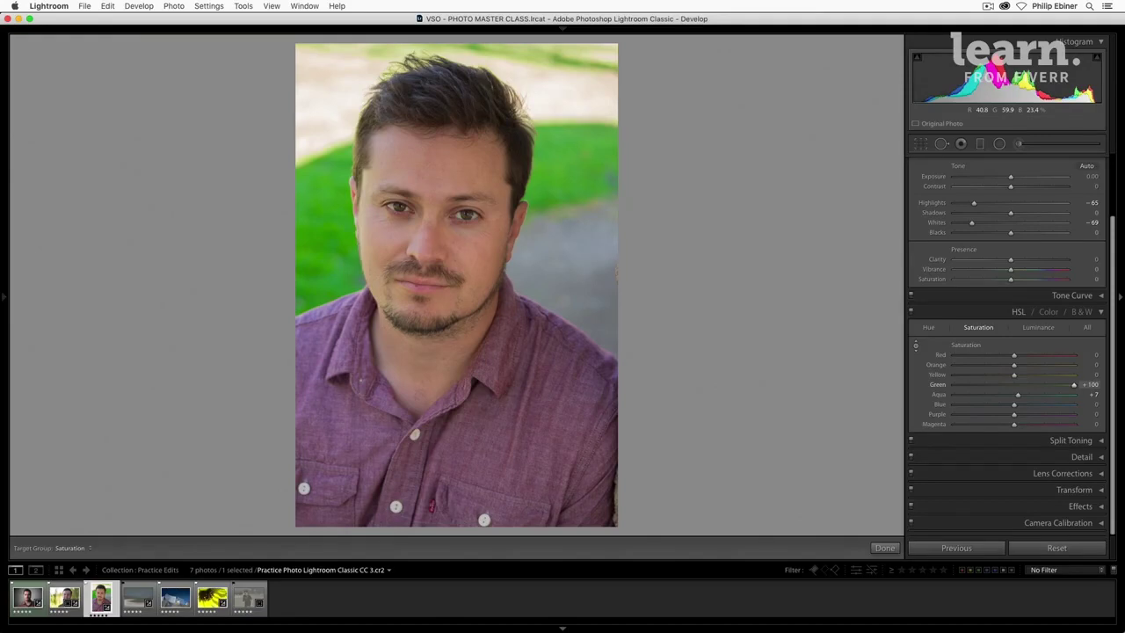
{"action": "key", "text": "ctrl+z"}
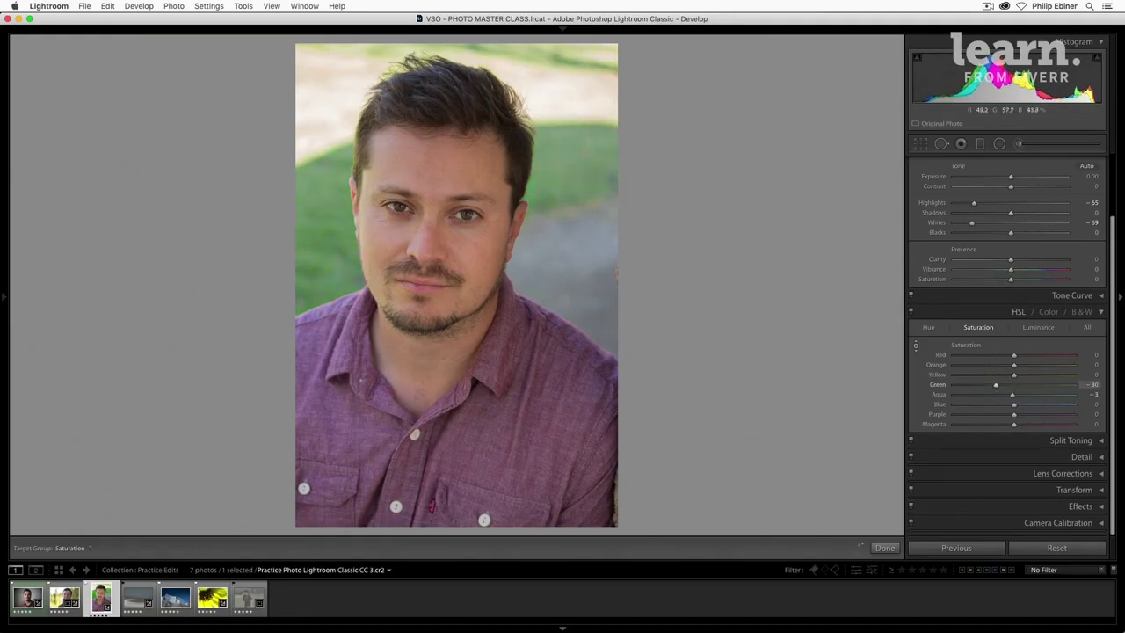
{"action": "left_click_drag", "start_coordinate": [311, 262], "coordinate": [311, 369]}
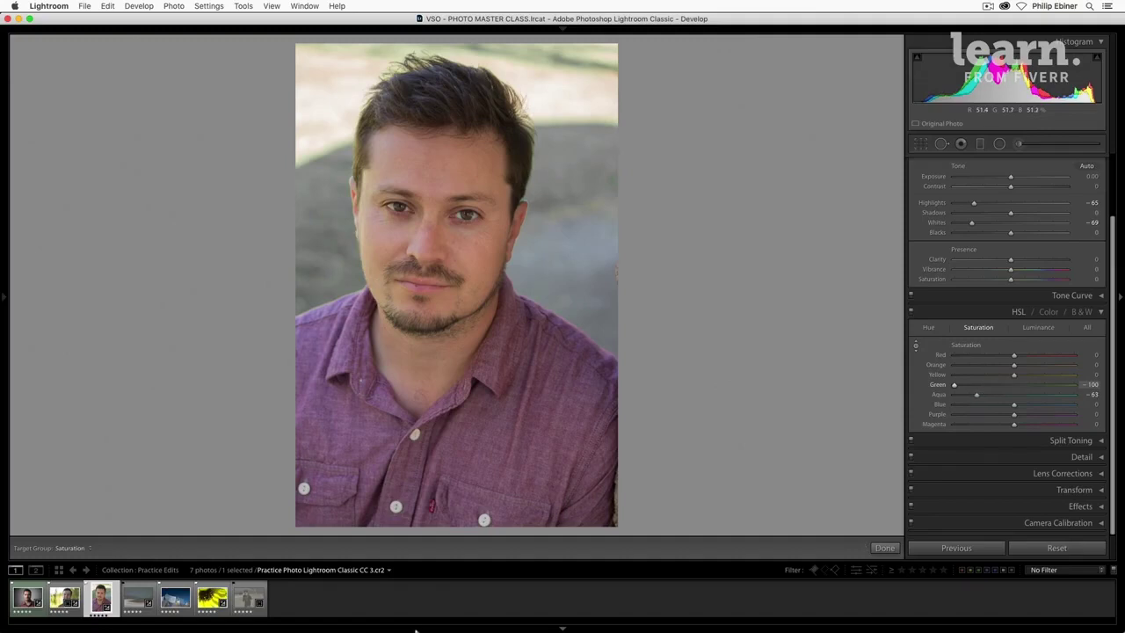
{"action": "key", "text": "ctrl+z"}
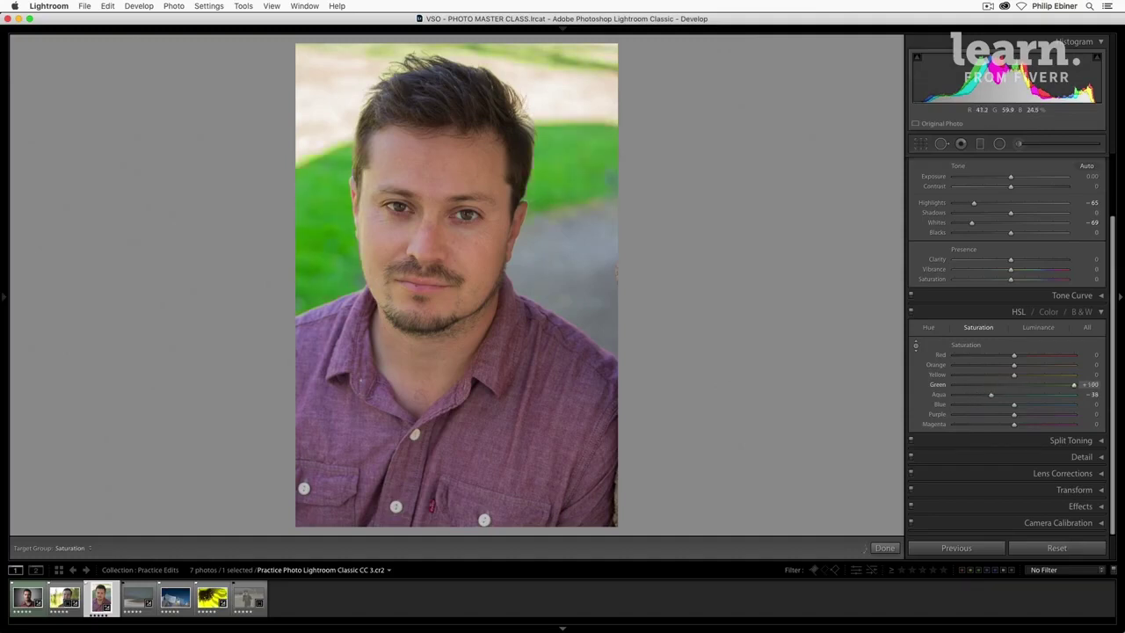
{"action": "left_click_drag", "start_coordinate": [311, 224], "coordinate": [311, 321]}
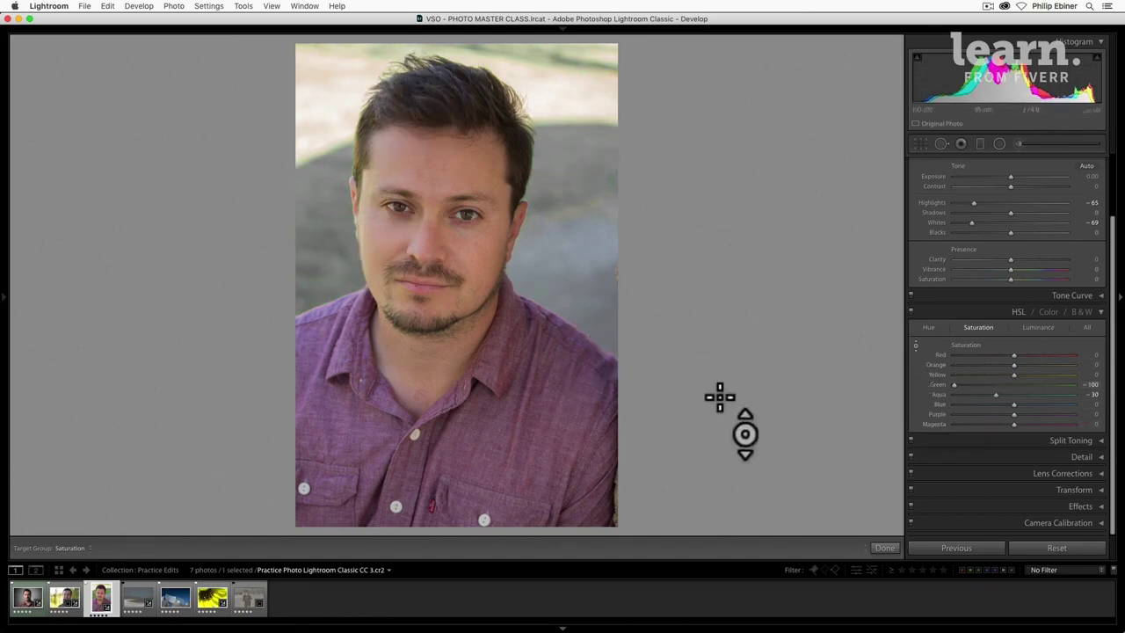
Boost the shirt's colour with targeted saturation adjustments, bringing purple to +25 and magenta to +80
{"action": "left_click_drag", "start_coordinate": [520, 426], "coordinate": [520, 384]}
{"action": "left_click_drag", "start_coordinate": [471, 460], "coordinate": [469, 433]}
{"action": "left_click_drag", "start_coordinate": [606, 409], "coordinate": [606, 383]}
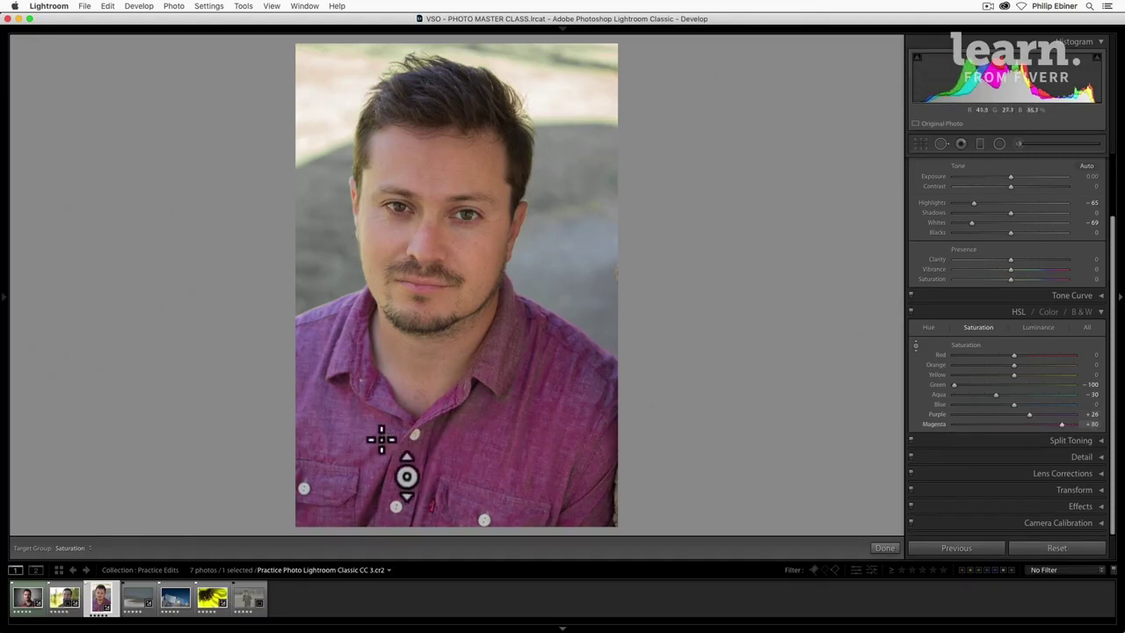
{"action": "mouse_move", "coordinate": [368, 437]}
{"action": "left_mouse_down"}
{"action": "mouse_move", "coordinate": [369, 411]}
{"action": "mouse_move", "coordinate": [368, 442]}
{"action": "left_mouse_up"}
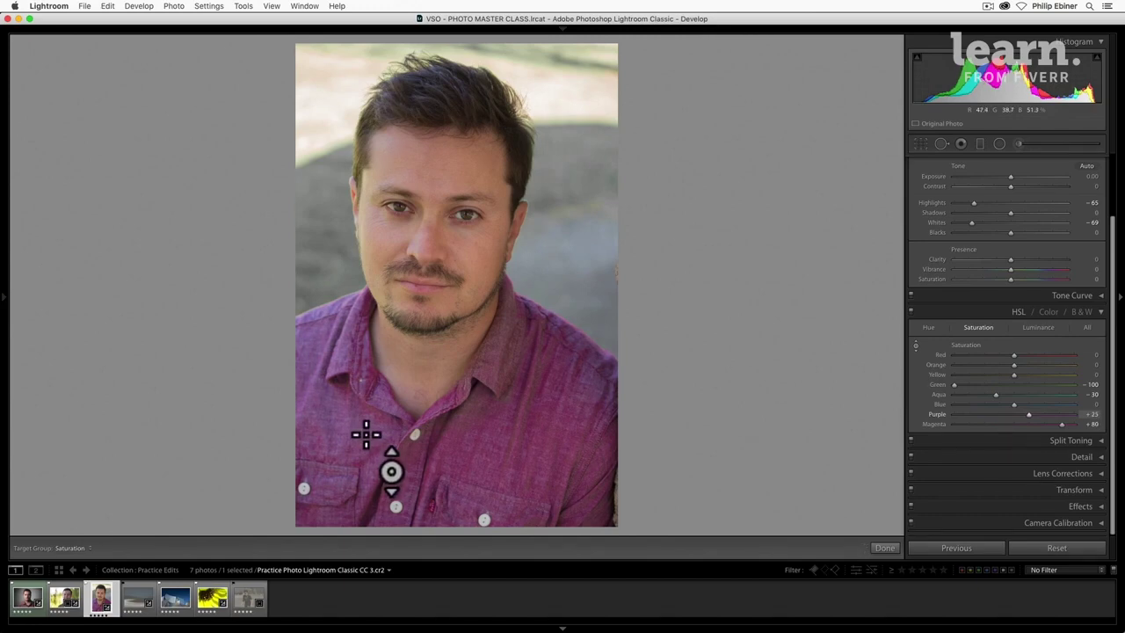
Desaturate the bright ground behind the man's head to yellow -77 and green -93, undoing any stronger reduction
{"action": "left_click_drag", "start_coordinate": [548, 68], "coordinate": [548, 73]}
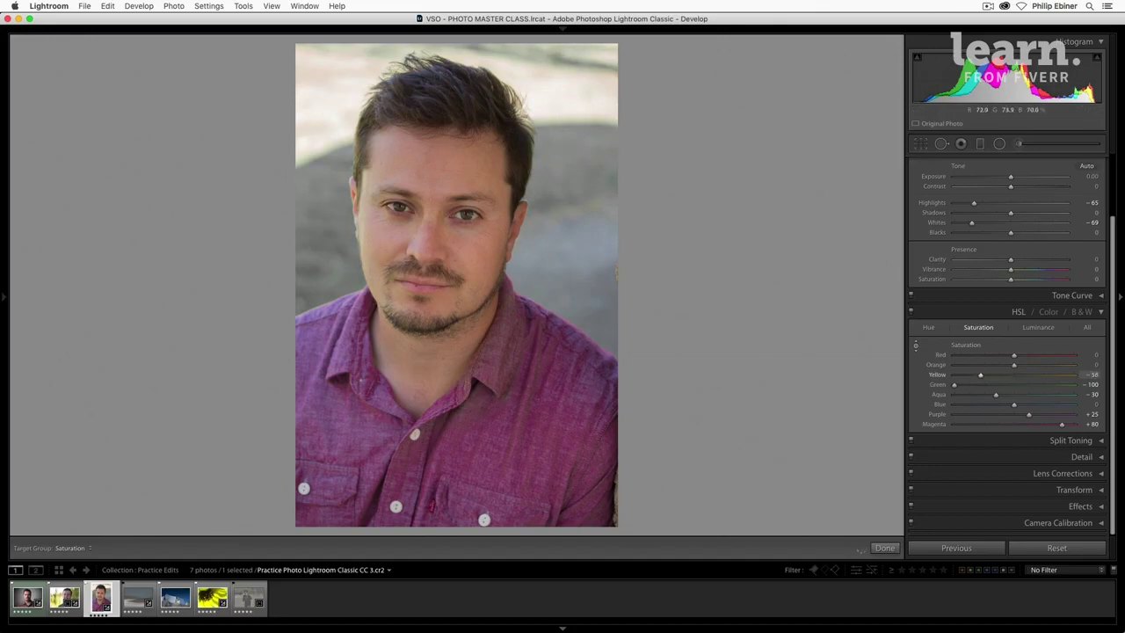
{"action": "left_click_drag", "start_coordinate": [547, 119], "coordinate": [547, 160]}
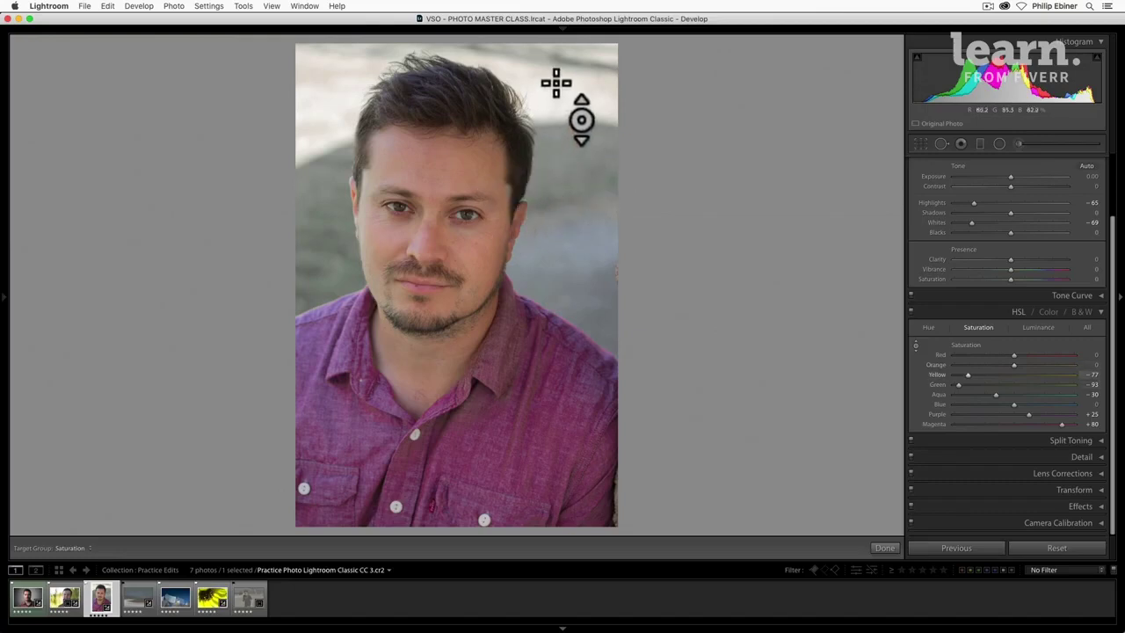
{"action": "left_click_drag", "start_coordinate": [555, 83], "coordinate": [555, 107]}
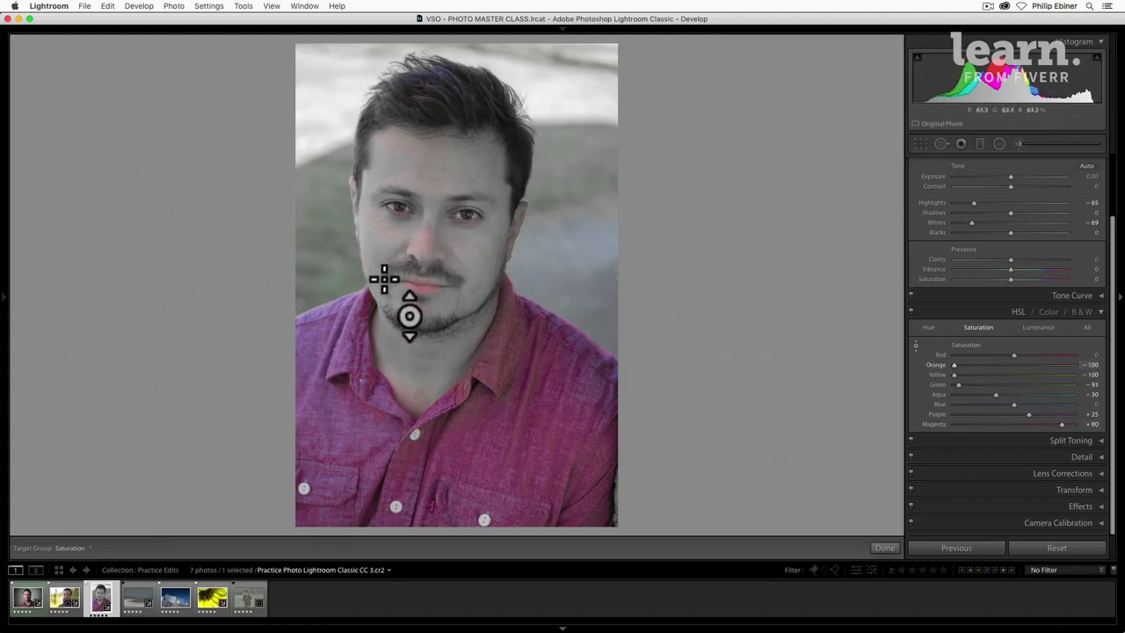
{"action": "key", "text": "super+z"}
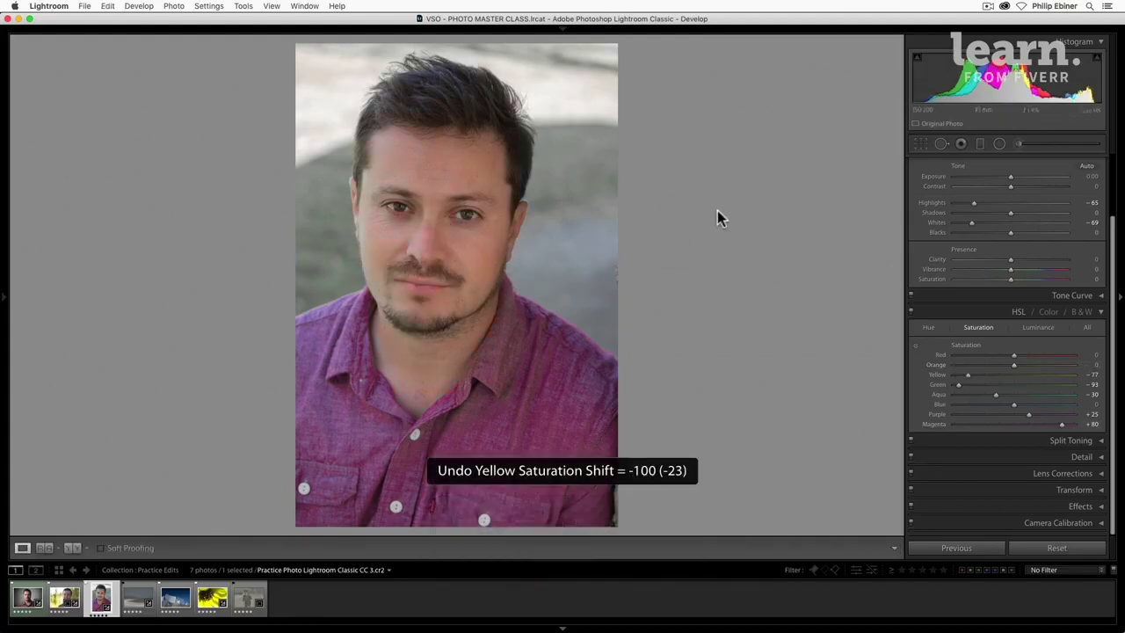
Raise the saturation of the man's skin tones with the targeted adjustment tool to orange +24 and red +2
{"action": "left_click", "coordinate": [915, 345]}
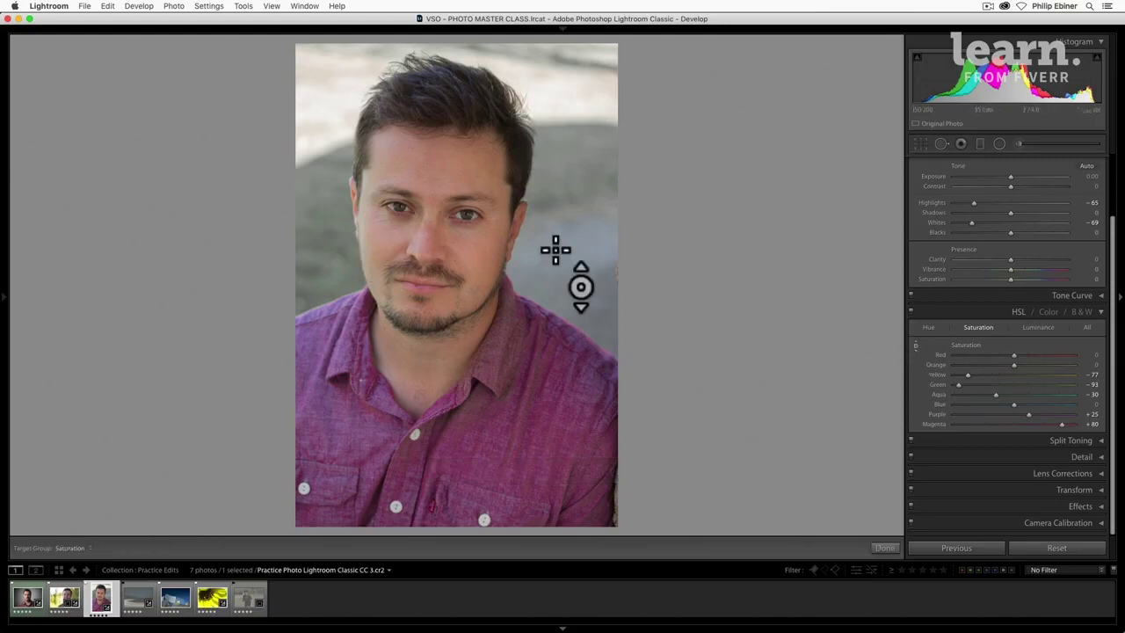
{"action": "left_click_drag", "start_coordinate": [481, 254], "coordinate": [480, 216]}
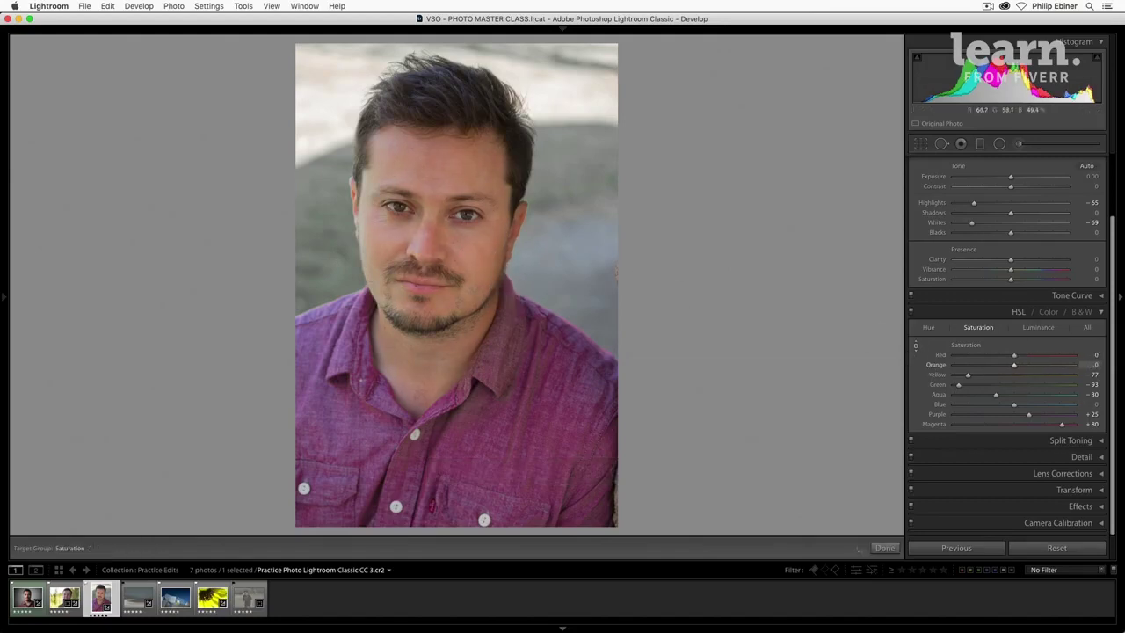
{"action": "left_click_drag", "start_coordinate": [480, 254], "coordinate": [480, 237]}
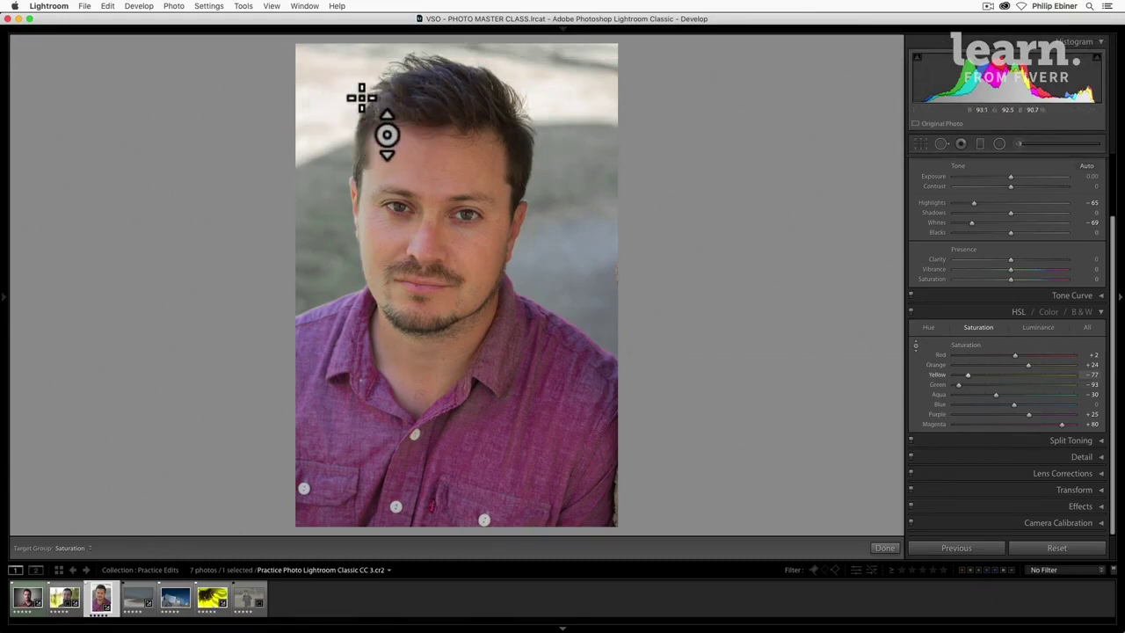
Shift the sky in the metal building photo to purple with targeted hue adjustments, setting blue to +79 and purple to +6
{"action": "left_click", "coordinate": [175, 598]}
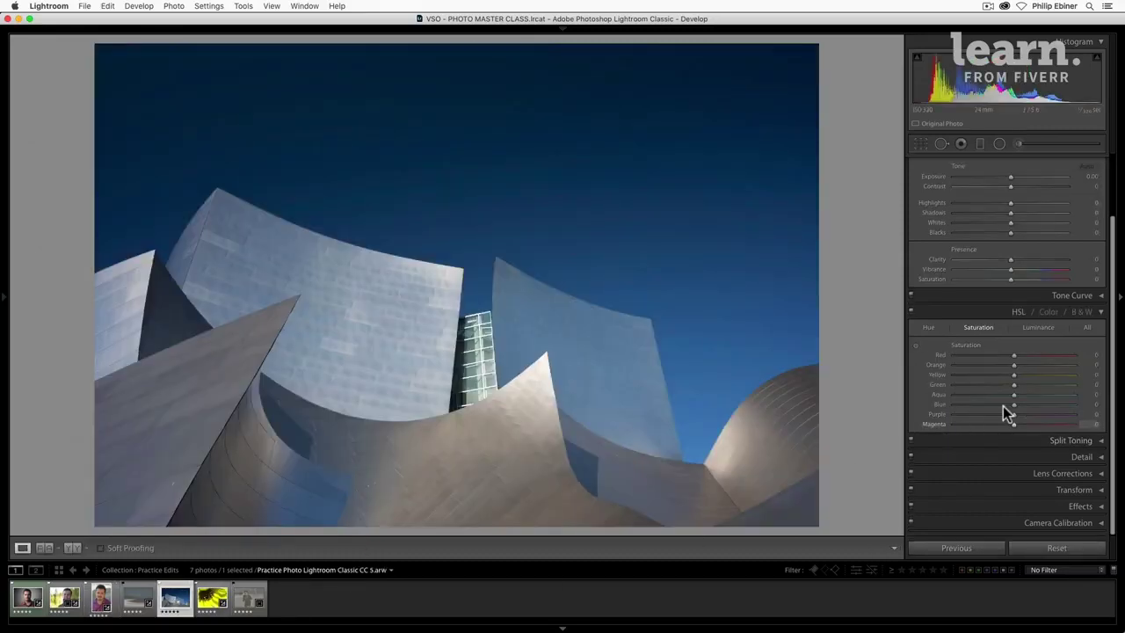
{"action": "left_click", "coordinate": [925, 328]}
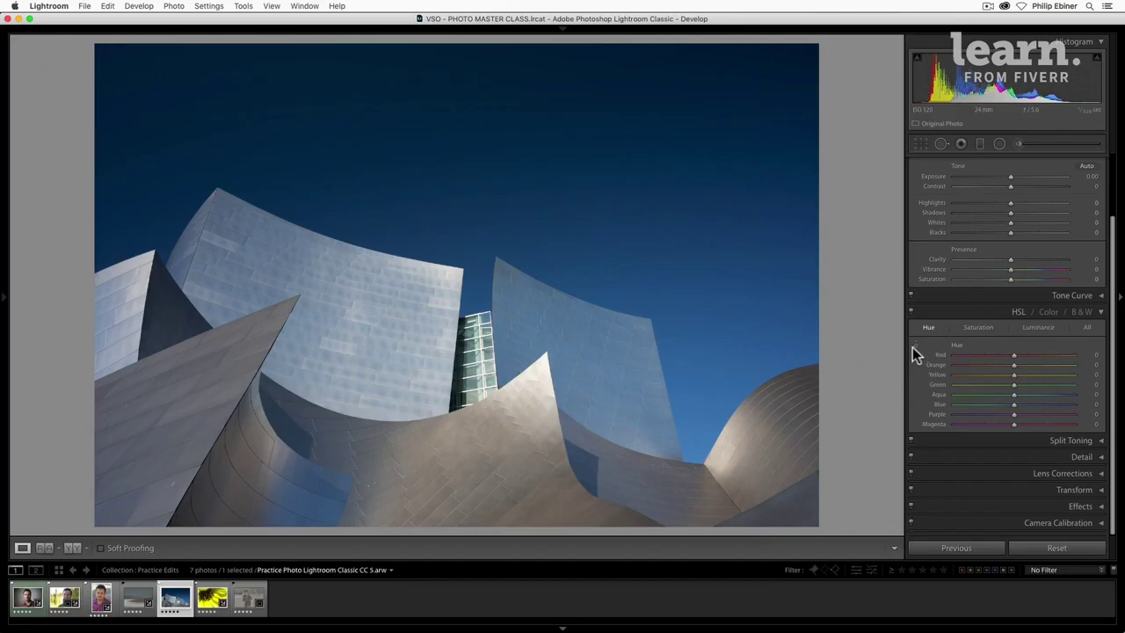
{"action": "left_click", "coordinate": [913, 345]}
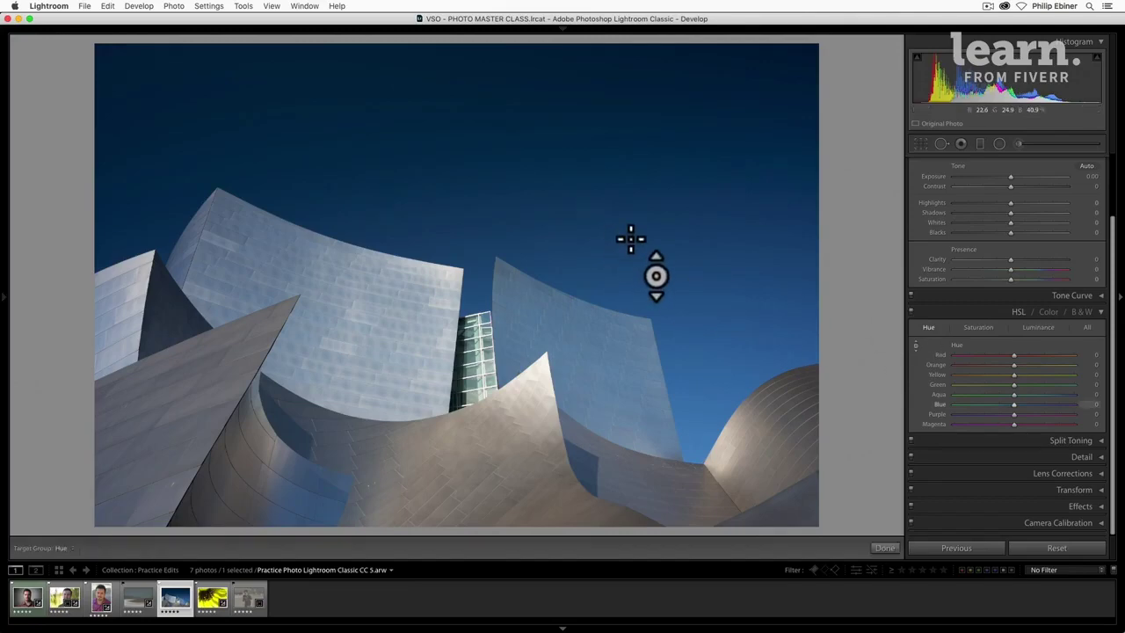
{"action": "left_click_drag", "start_coordinate": [615, 236], "coordinate": [615, 298]}
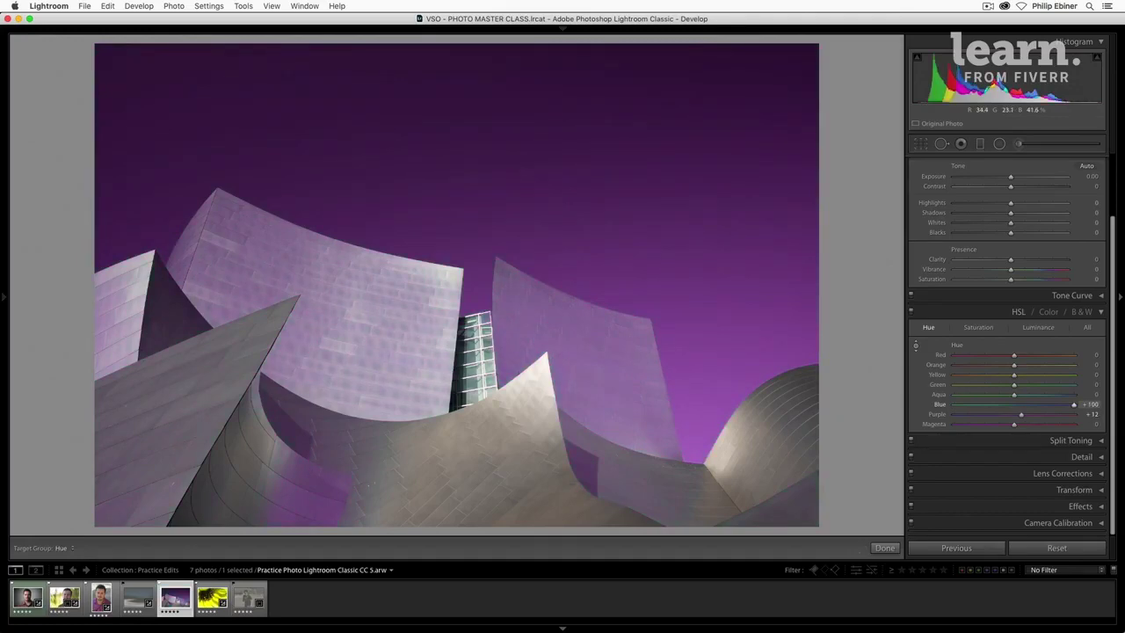
{"action": "left_click_drag", "start_coordinate": [635, 138], "coordinate": [635, 239]}
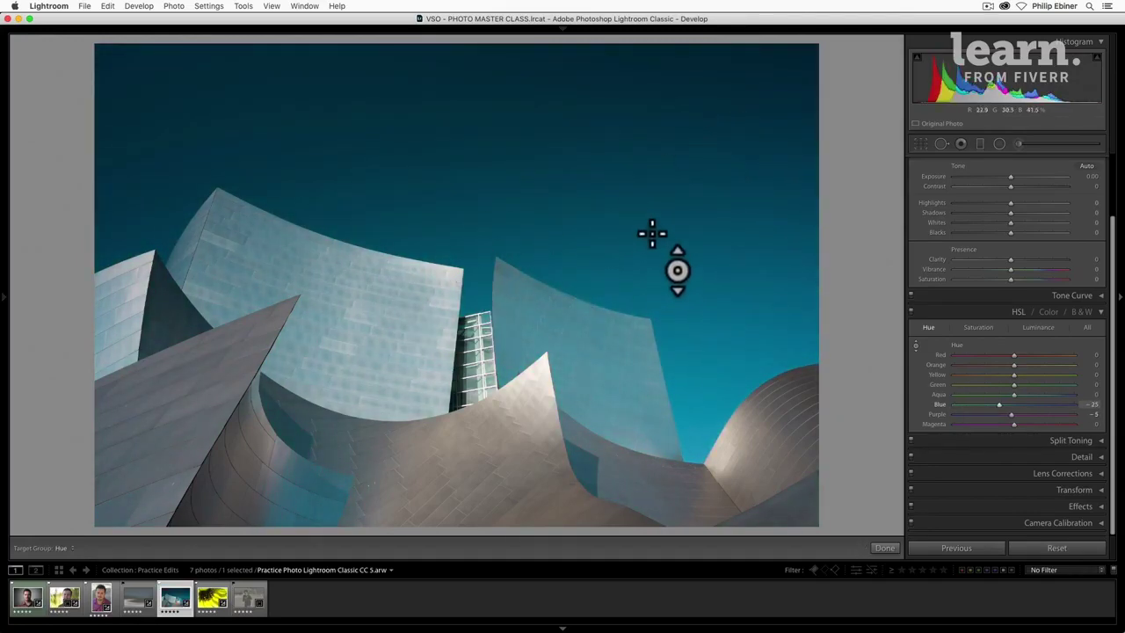
{"action": "left_click_drag", "start_coordinate": [635, 176], "coordinate": [635, 84]}
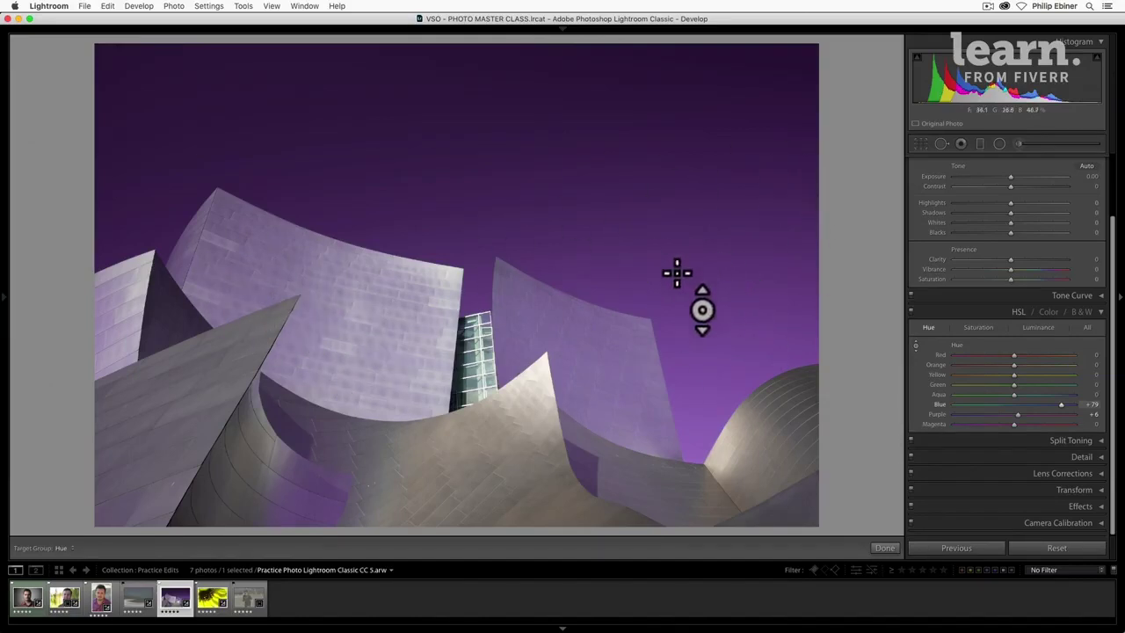
Try a targeted saturation adjustment on the building's metal panels, undo it, and turn the targeted adjustment tool off
{"action": "left_click", "coordinate": [978, 327]}
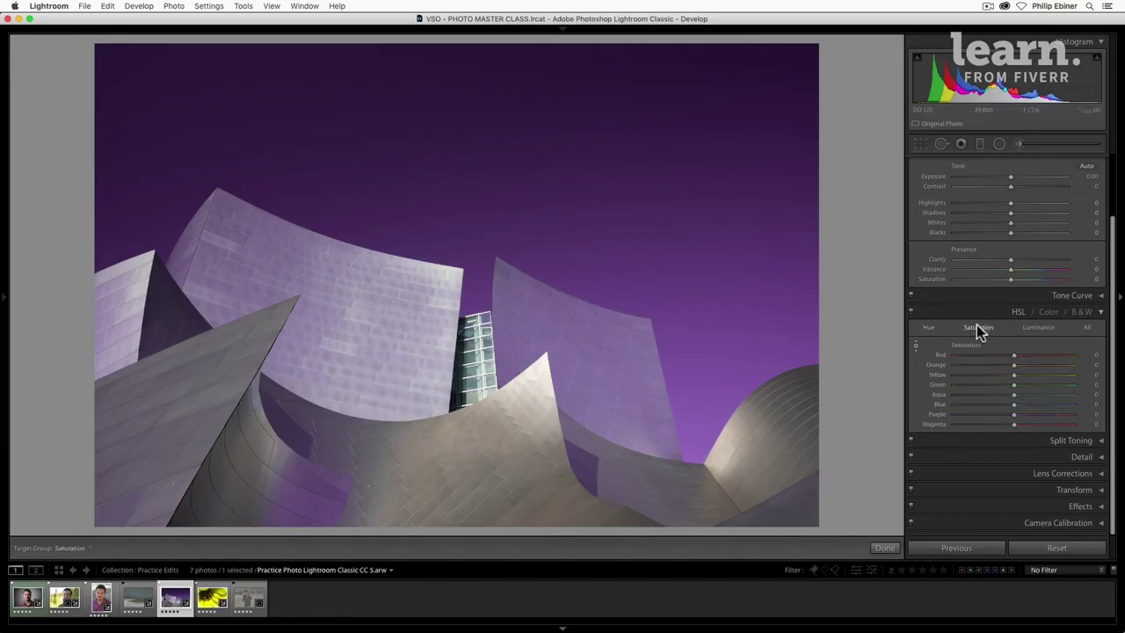
{"action": "mouse_move", "coordinate": [578, 342]}
{"action": "left_mouse_down"}
{"action": "mouse_move", "coordinate": [578, 422]}
{"action": "mouse_move", "coordinate": [578, 327]}
{"action": "mouse_move", "coordinate": [574, 396]}
{"action": "mouse_move", "coordinate": [568, 339]}
{"action": "left_mouse_up"}
{"action": "key", "text": "super+z"}
{"action": "left_click", "coordinate": [915, 345]}
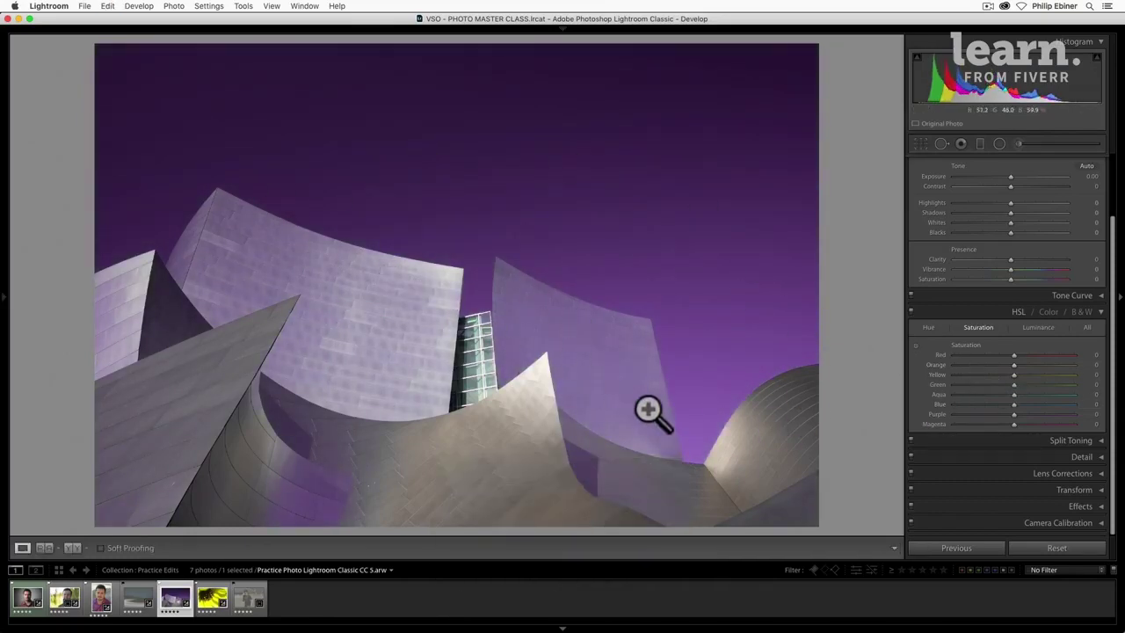
Try a yellow hue of -64 and saturation of +57 on the flower photo with the Color controls, and reset all yellow values
{"action": "left_click", "coordinate": [1050, 313]}
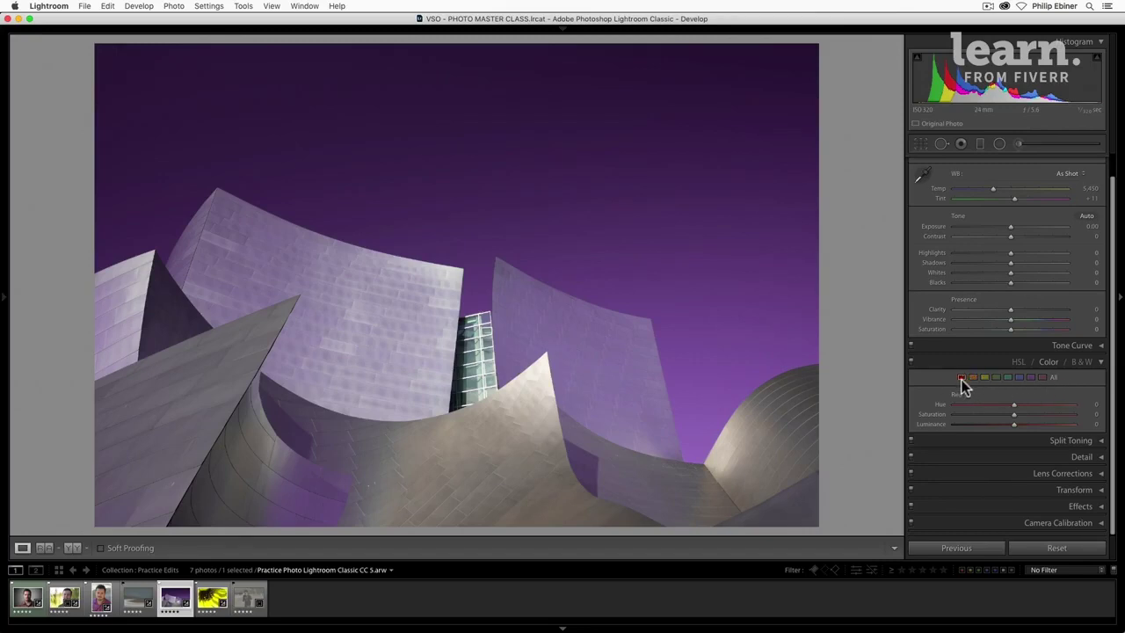
{"action": "left_click", "coordinate": [212, 599]}
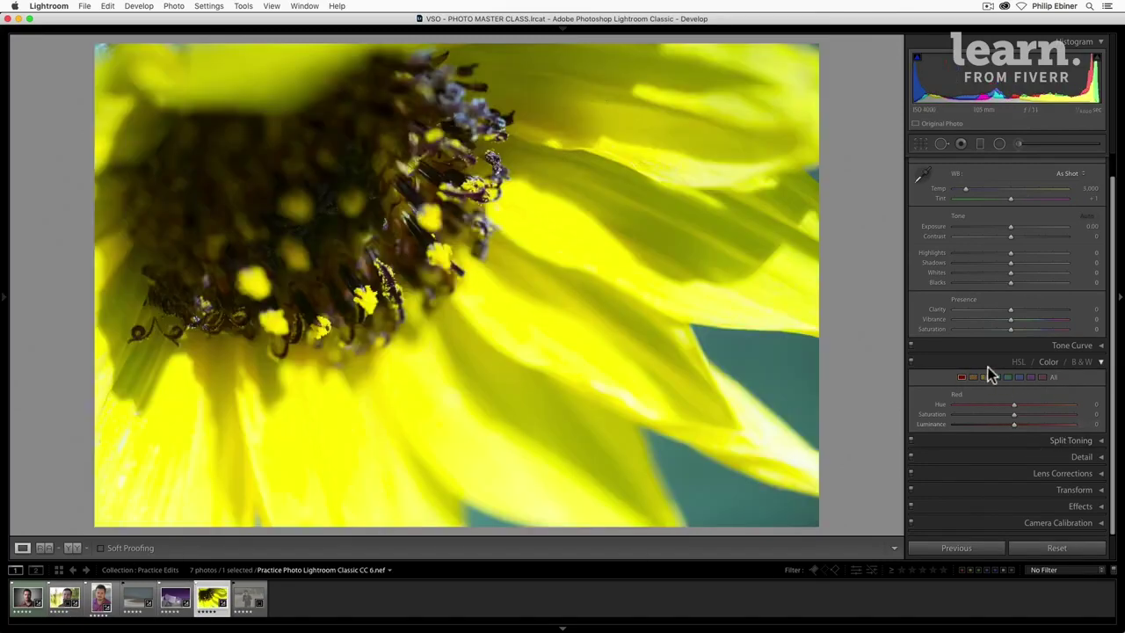
{"action": "left_click", "coordinate": [985, 377]}
{"action": "left_click_drag", "start_coordinate": [1014, 404], "coordinate": [1043, 425]}
{"action": "double_click", "coordinate": [1041, 424]}
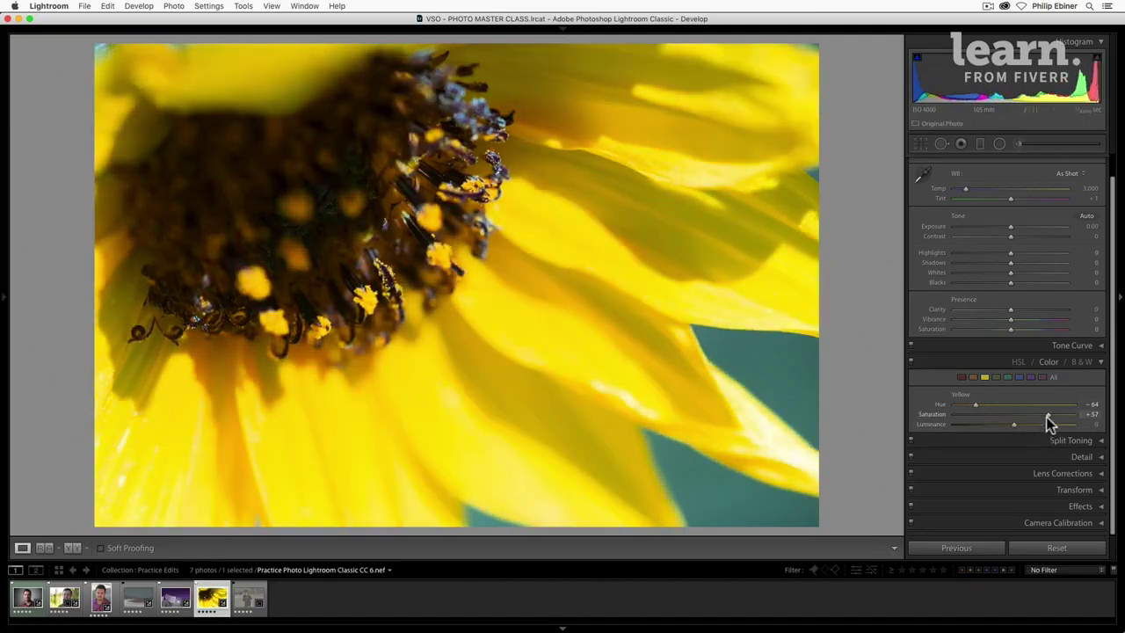
{"action": "double_click", "coordinate": [1047, 415]}
{"action": "double_click", "coordinate": [976, 404]}
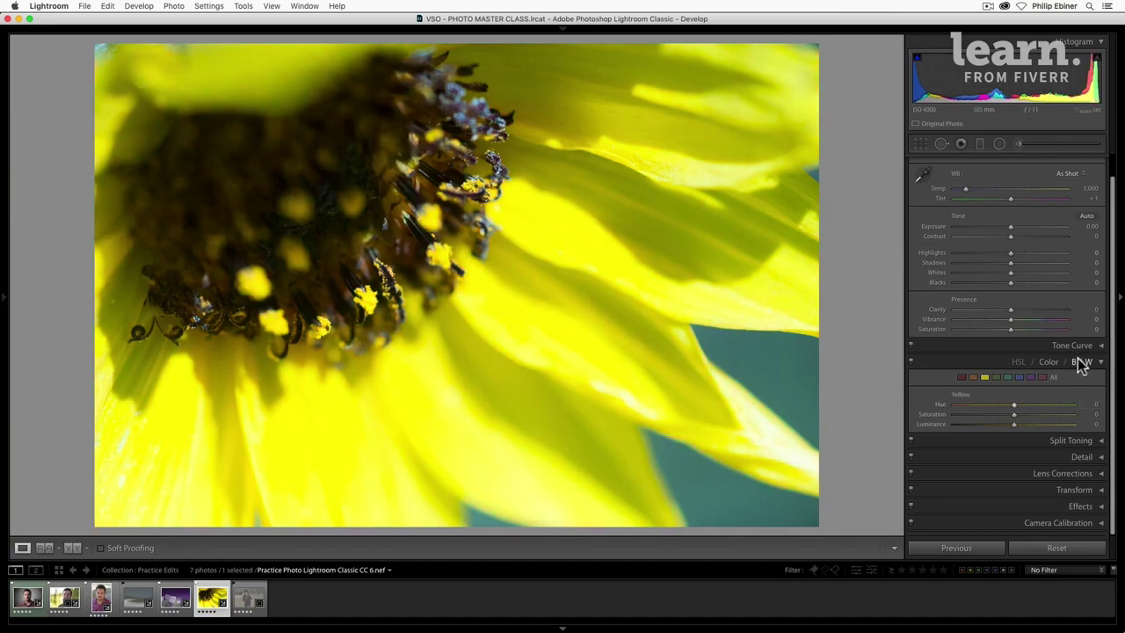
Convert the flower photo to black and white and set its mix to red +18, orange +88, yellow -18, green -39 and aqua +41
{"action": "left_click", "coordinate": [1080, 361]}
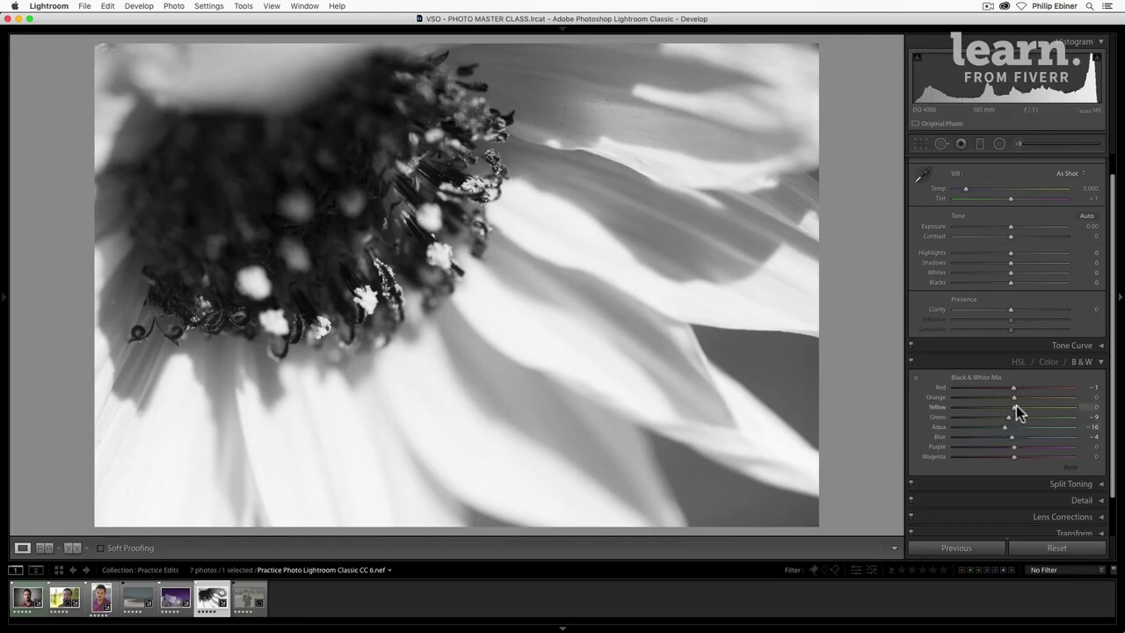
{"action": "left_click_drag", "start_coordinate": [1011, 408], "coordinate": [1039, 435]}
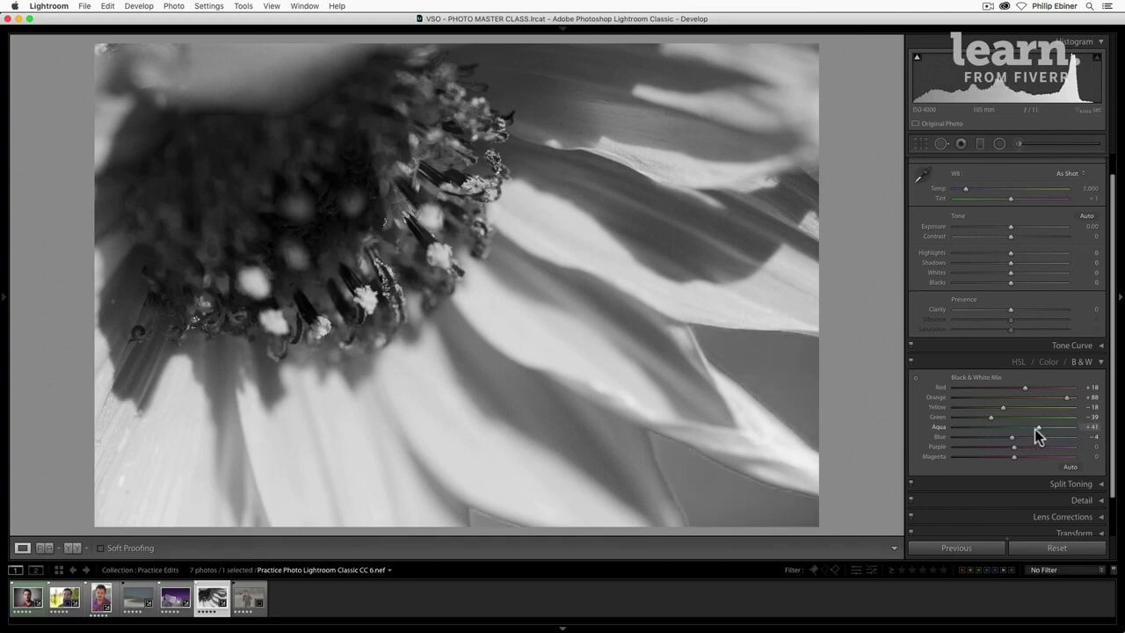